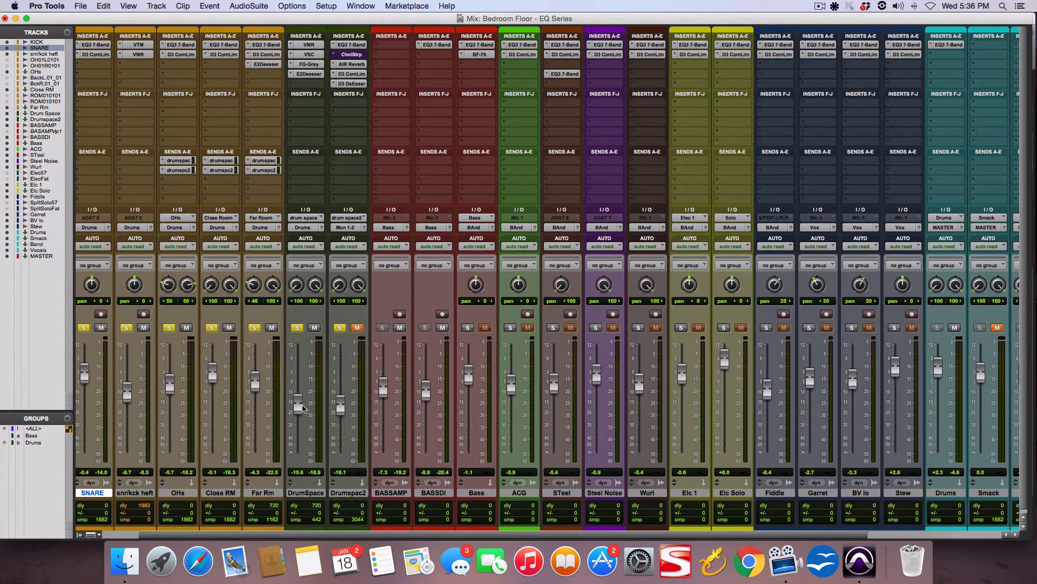
Pull the DrumSpace fader all the way down during playback and blend it back in to about -10.2 dB.
left_click_drag(301, 404, 297, 462)
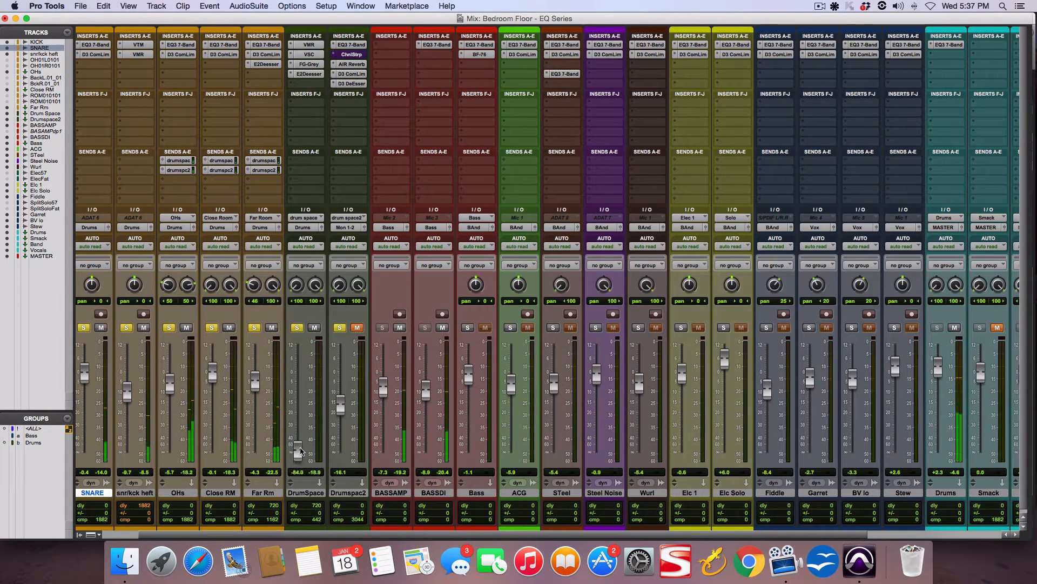
left_click_drag(297, 452, 298, 399)
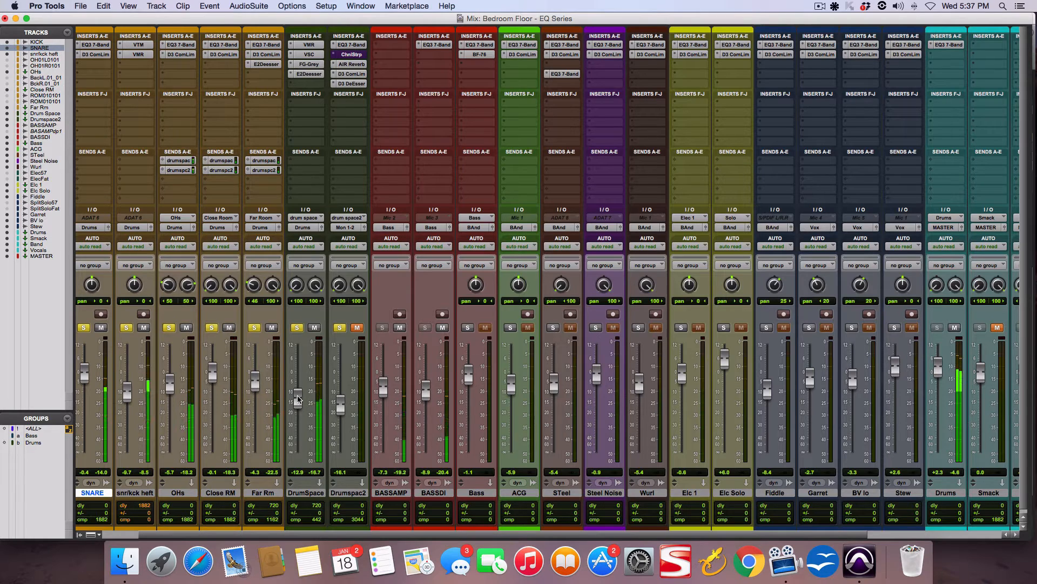
left_click_drag(299, 405, 299, 397)
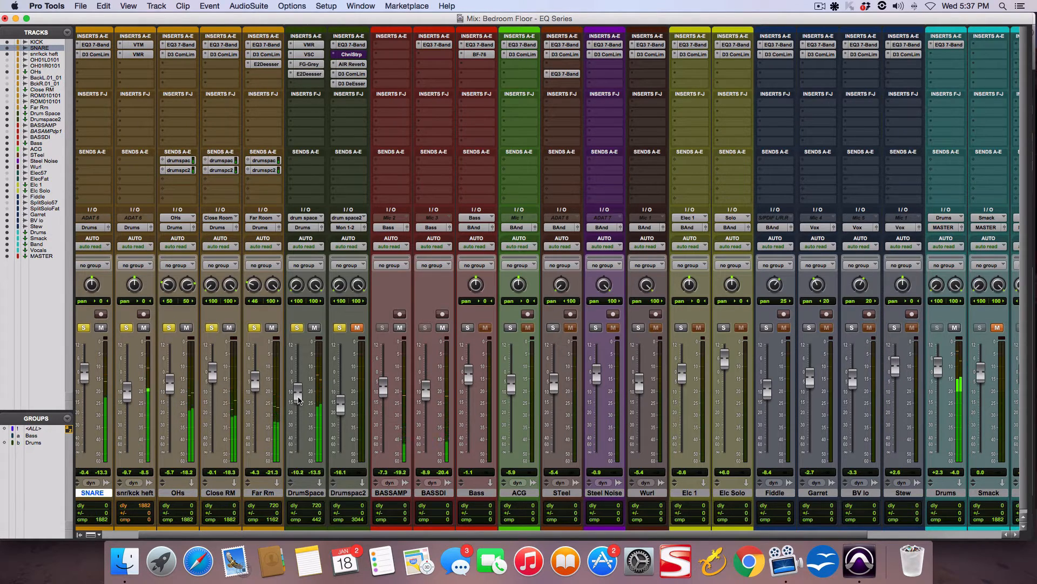
Compare the drum mix with DrumSpace muted and unmuted, and lower its fader to -10.7 dB.
left_click(316, 328)
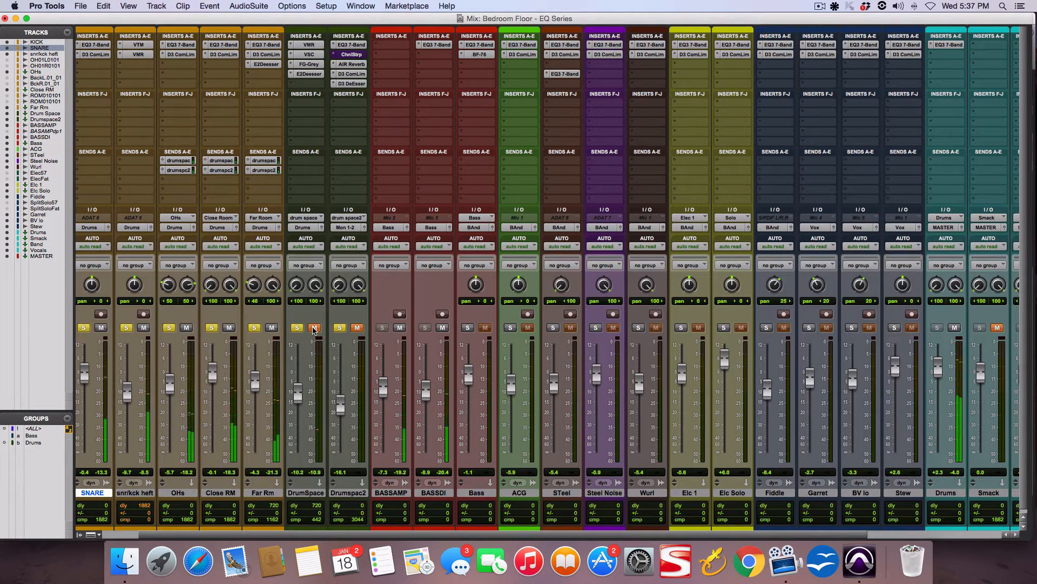
left_click(313, 328)
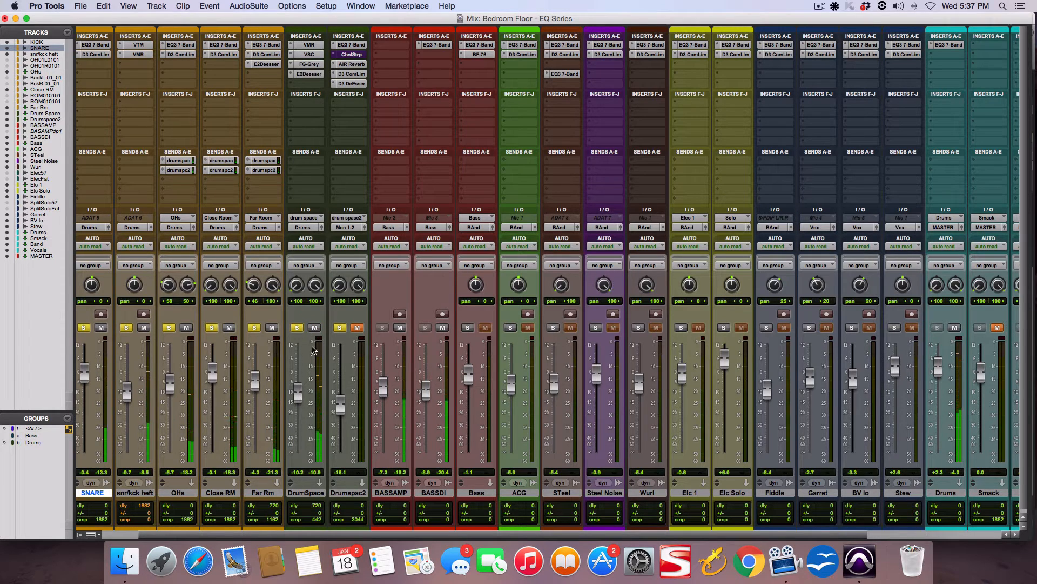
left_click_drag(298, 390, 300, 394)
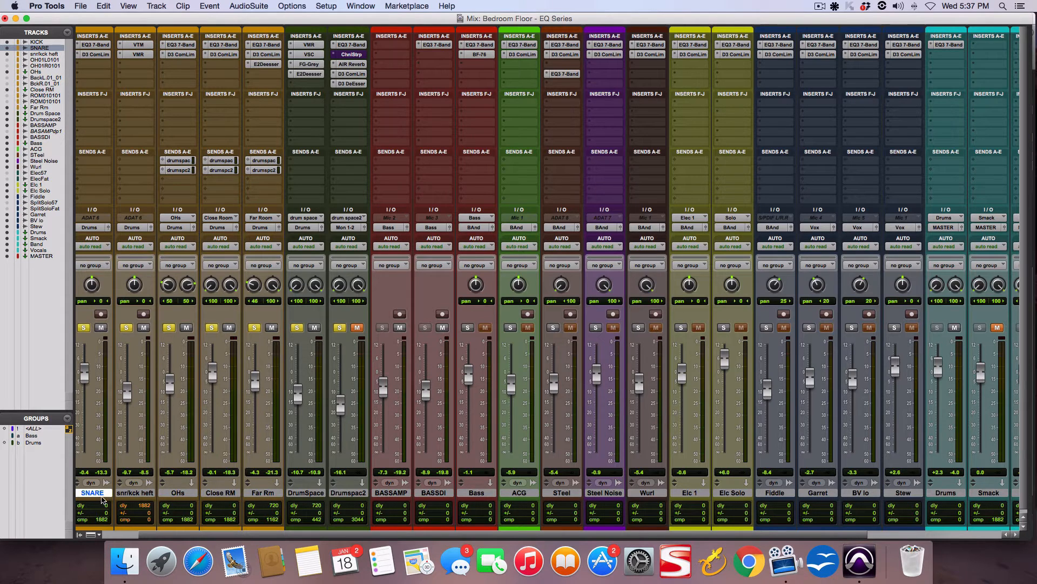
Turn off solo on the KICK, SNARE, snr/kck heft, OHs, Close RM and Far Rm tracks.
scroll(135, 494, "left", 2)
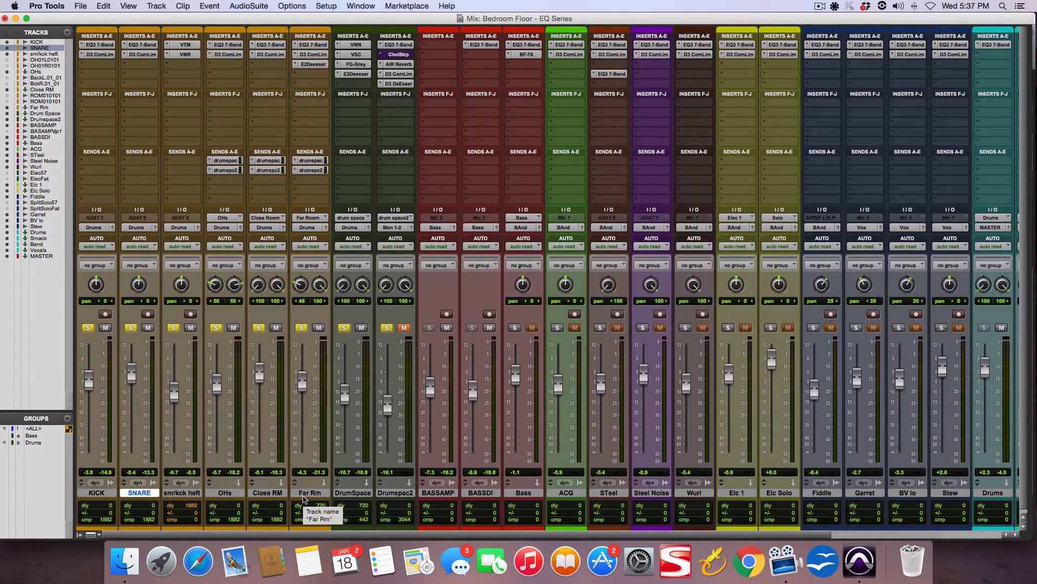
left_click(88, 327)
left_click(130, 327)
left_click(173, 327)
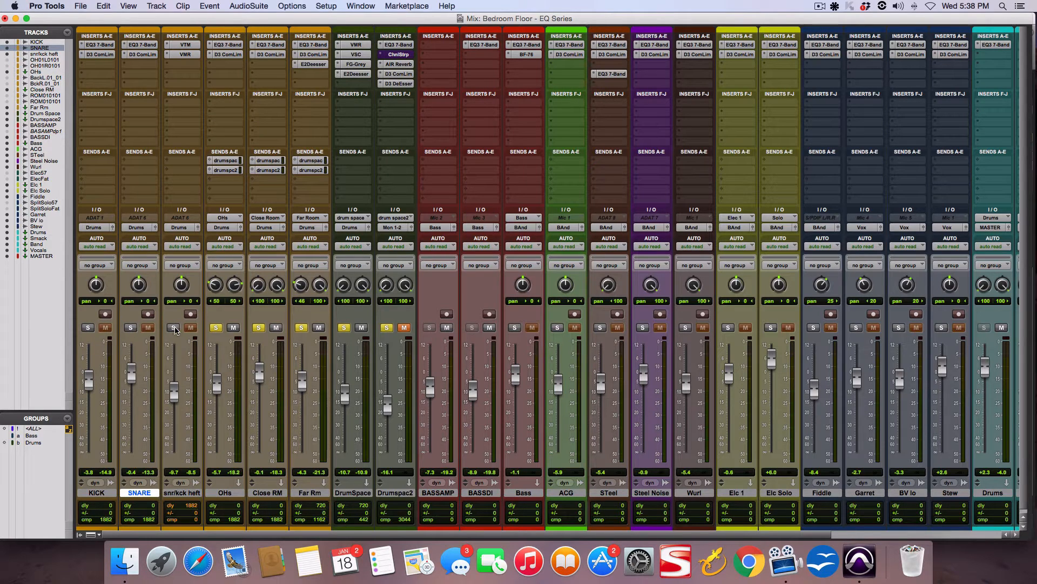
left_click(215, 328)
left_click(258, 328)
left_click(300, 328)
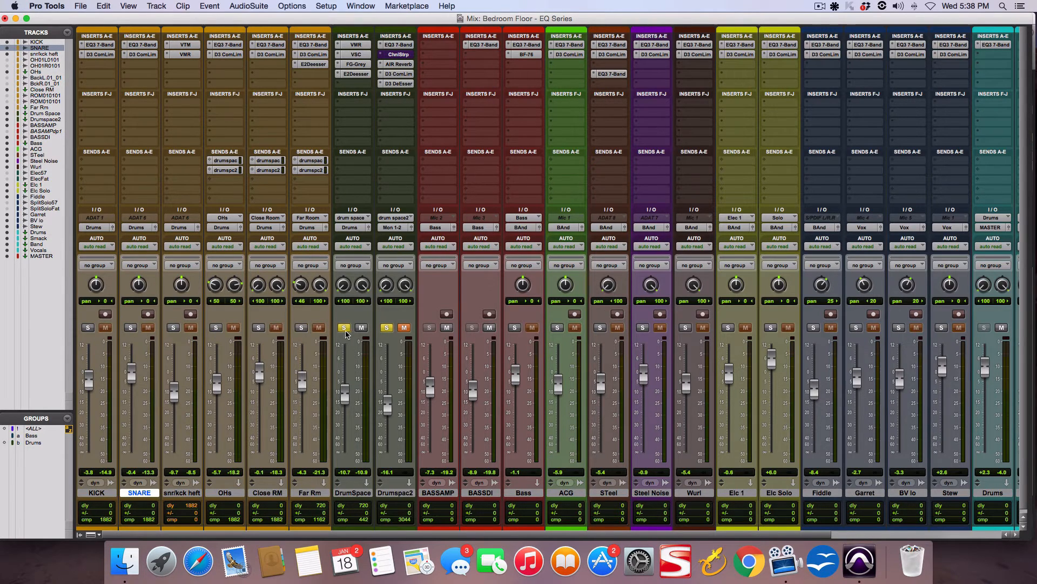
Audition the Far Rm, Close RM and OHs tracks one at a time in solo.
left_click(301, 328)
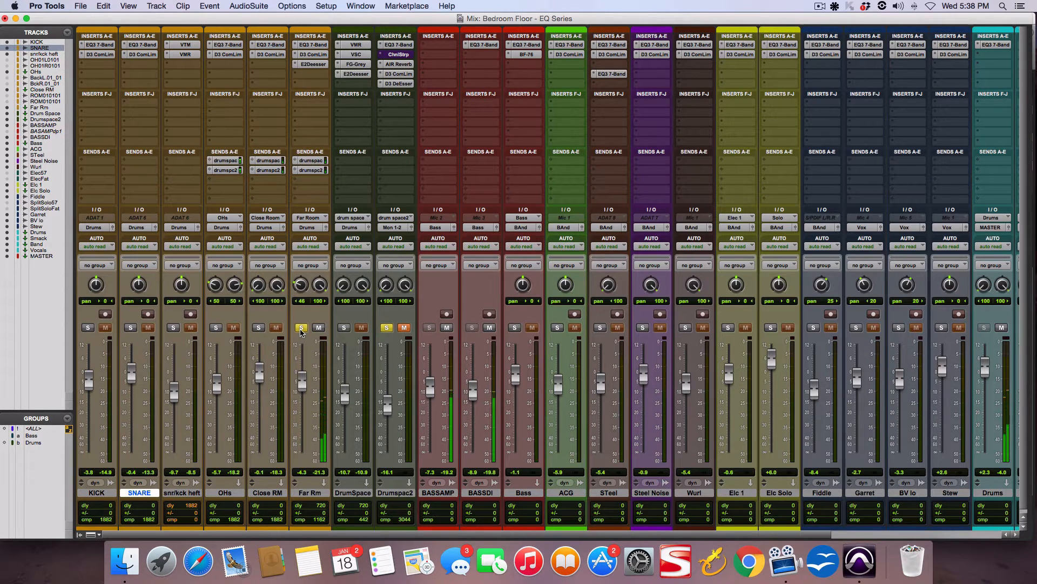
left_click(301, 328)
left_click(259, 328)
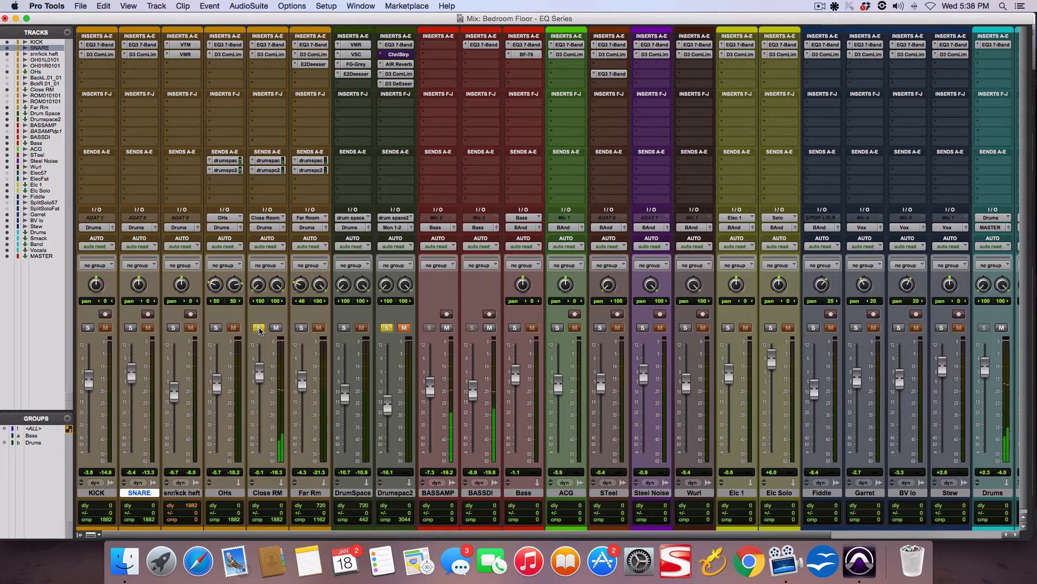
left_click(259, 328)
left_click(215, 328)
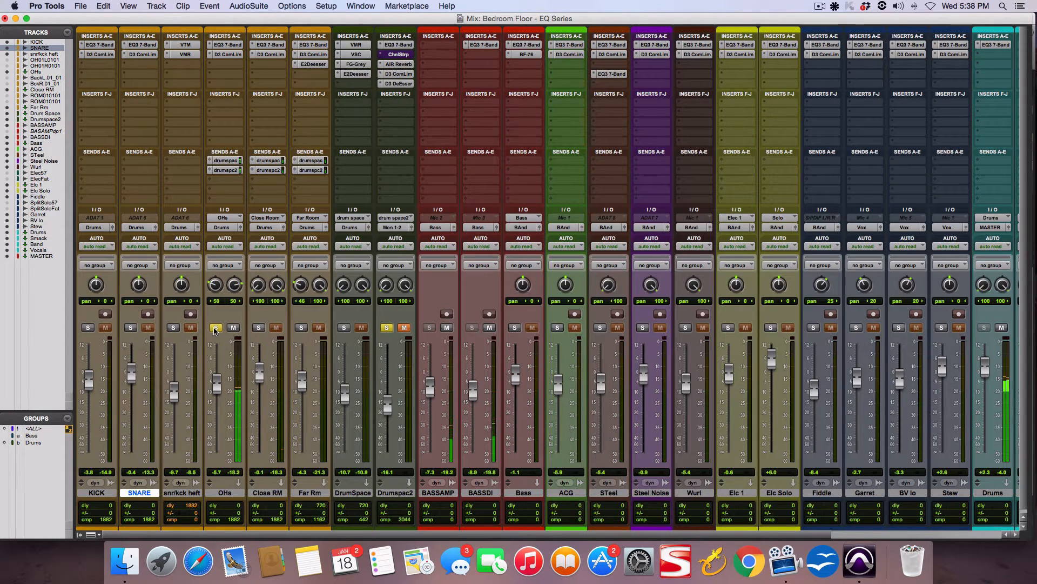
left_click(216, 328)
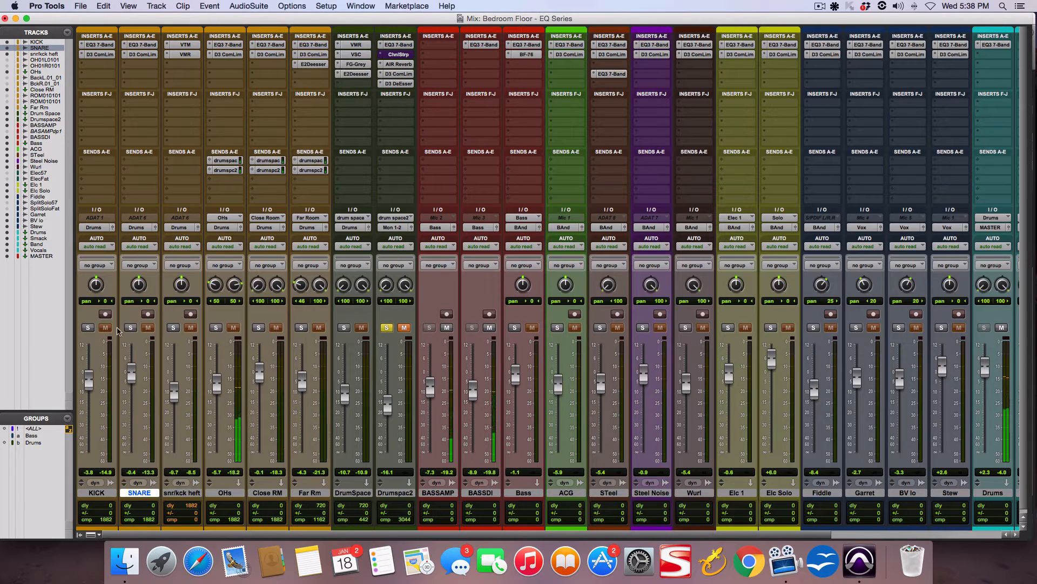
Audition the KICK track and the SNARE track separately in solo.
left_click(89, 328)
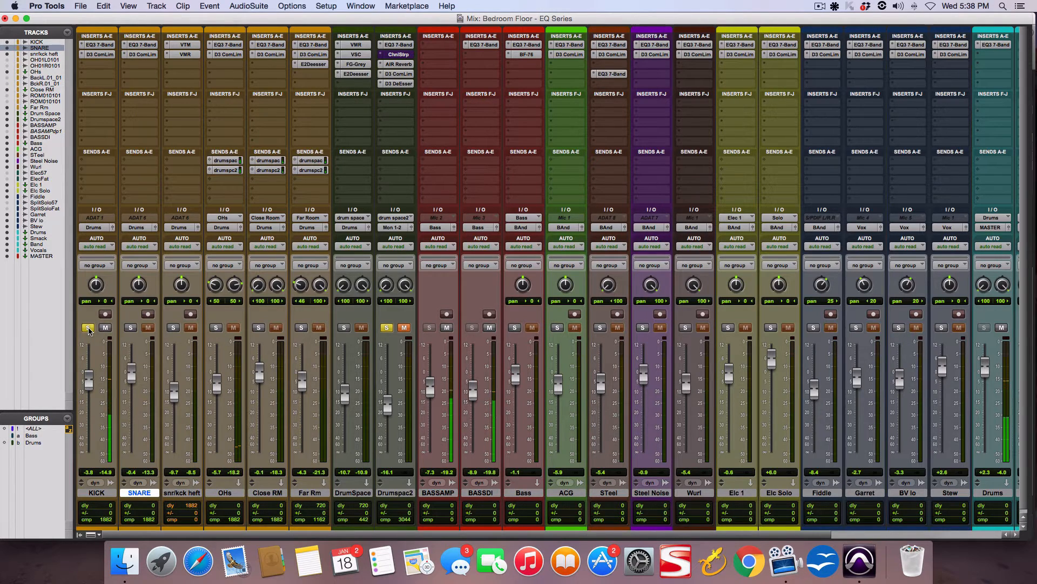
left_click(88, 328)
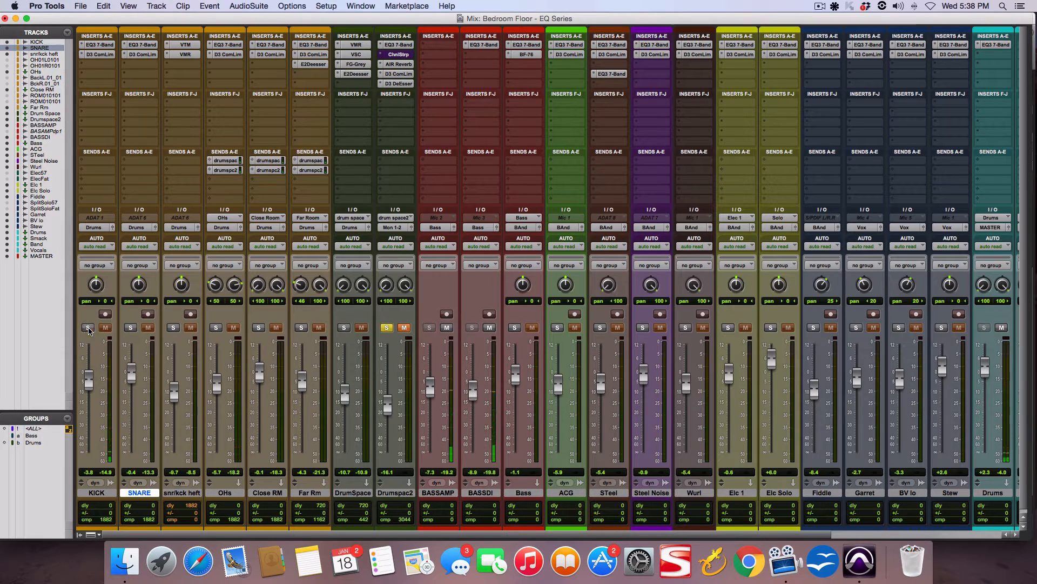
left_click(130, 328)
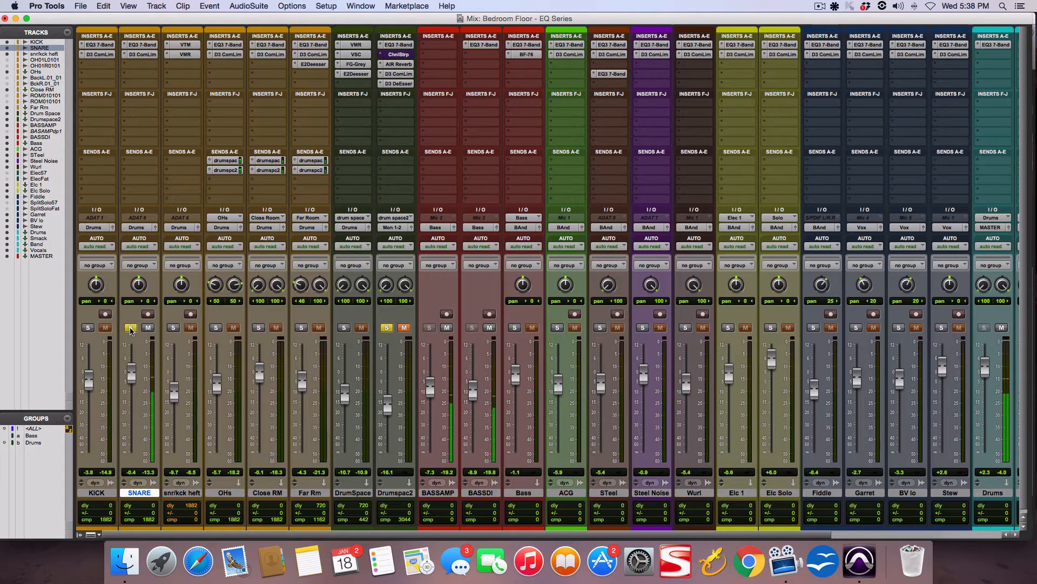
left_click(130, 328)
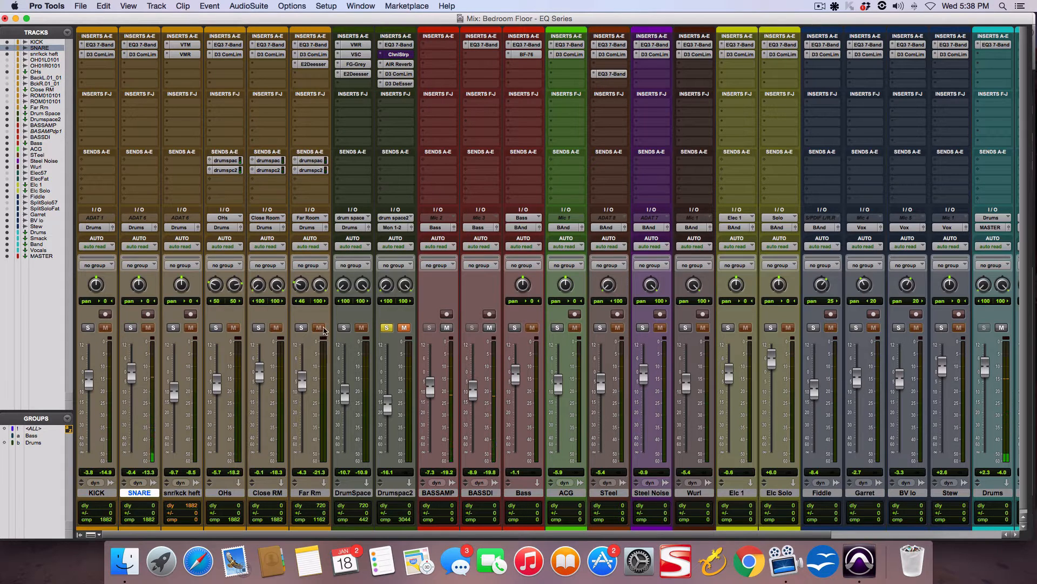
Solo the DrumSpace track and open its VMR insert, placing the plug-in window clear of the drum channels.
left_click(346, 328)
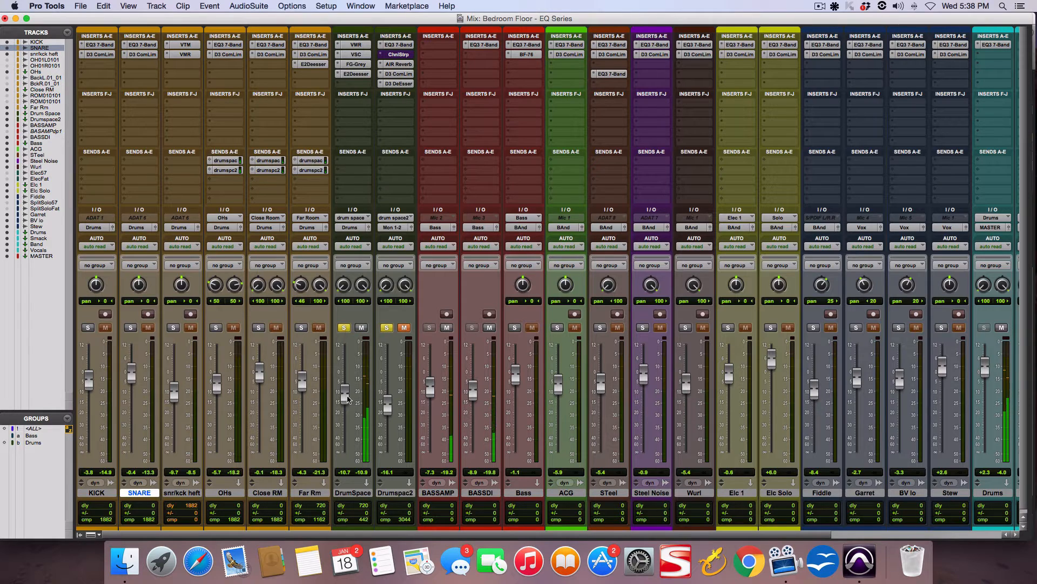
left_click_drag(346, 402, 346, 400)
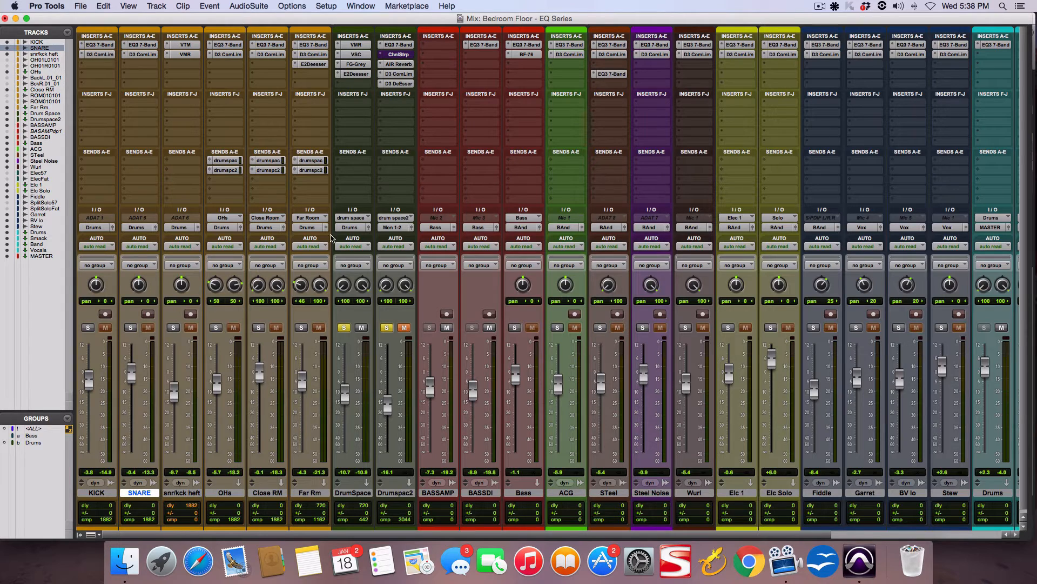
left_click_drag(359, 75, 358, 58)
left_click(356, 45)
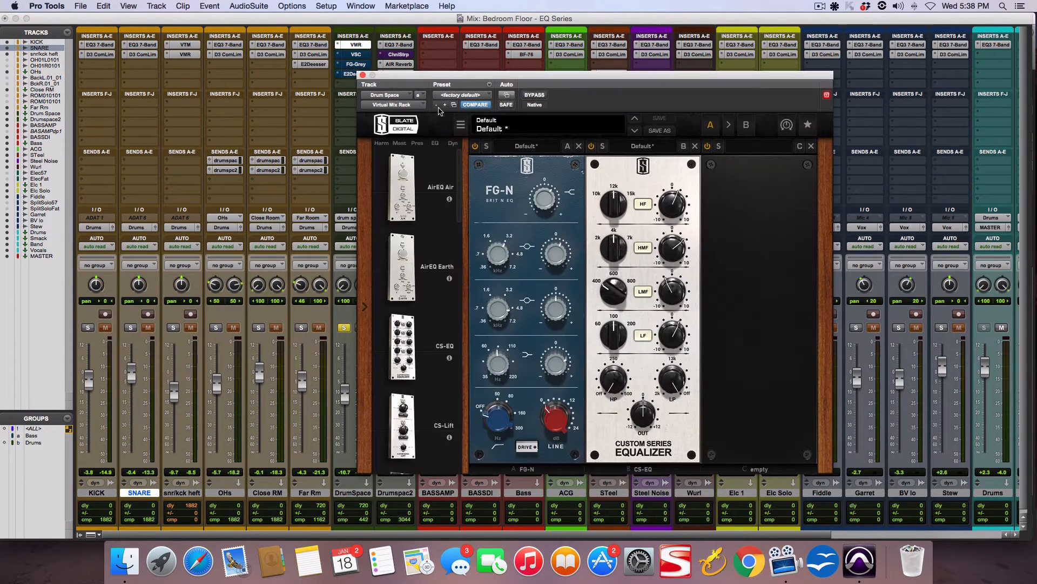
left_click_drag(466, 79, 556, 47)
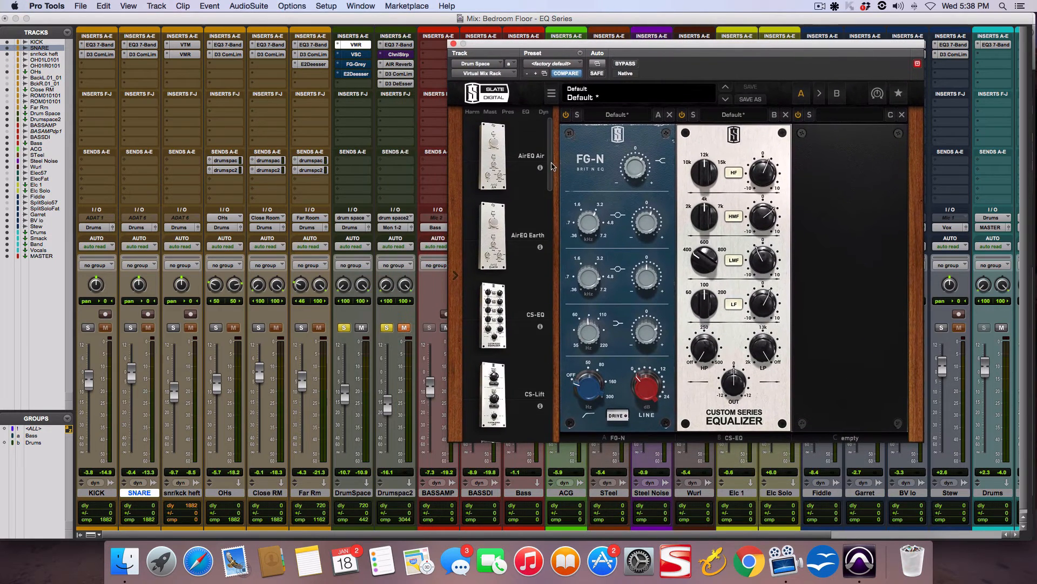
Look through the Virtual Mix Rack module list and examine the band settings of the FG-N and Custom Series Equalizer.
scroll(535, 202, "down", 5)
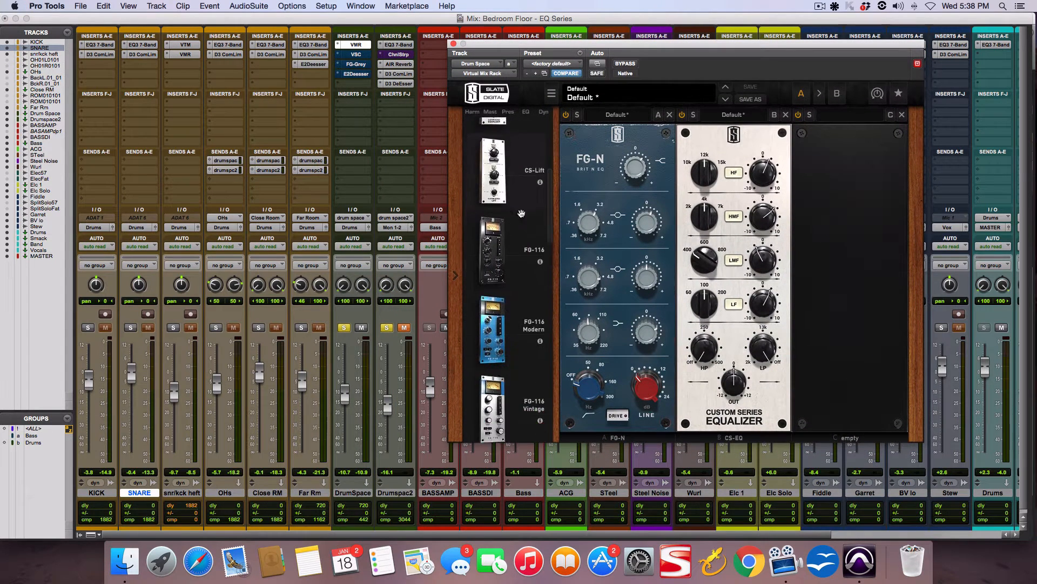
scroll(515, 231, "down", 8)
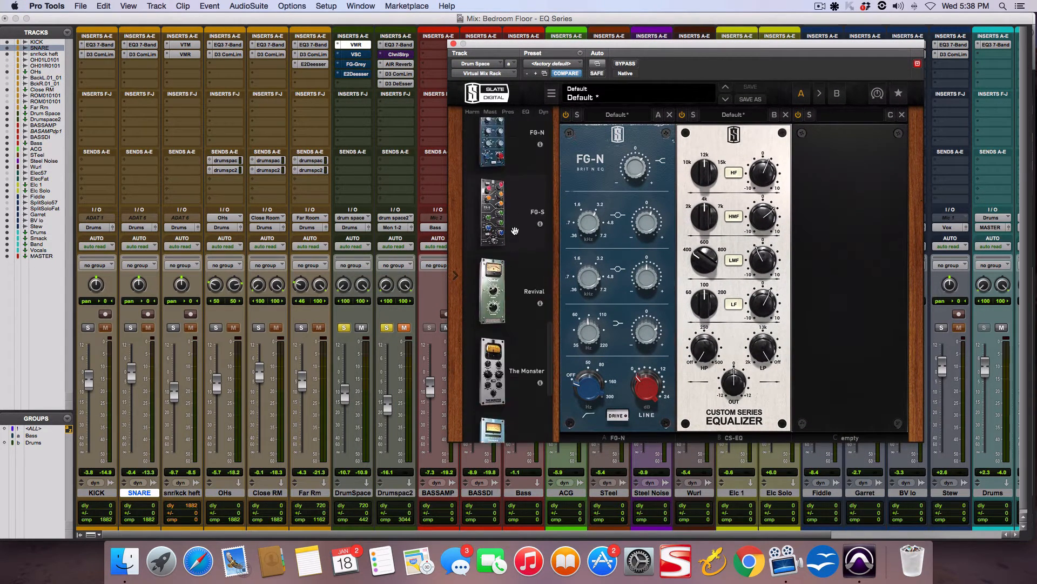
scroll(515, 231, "down", 1)
scroll(515, 231, "up", 2)
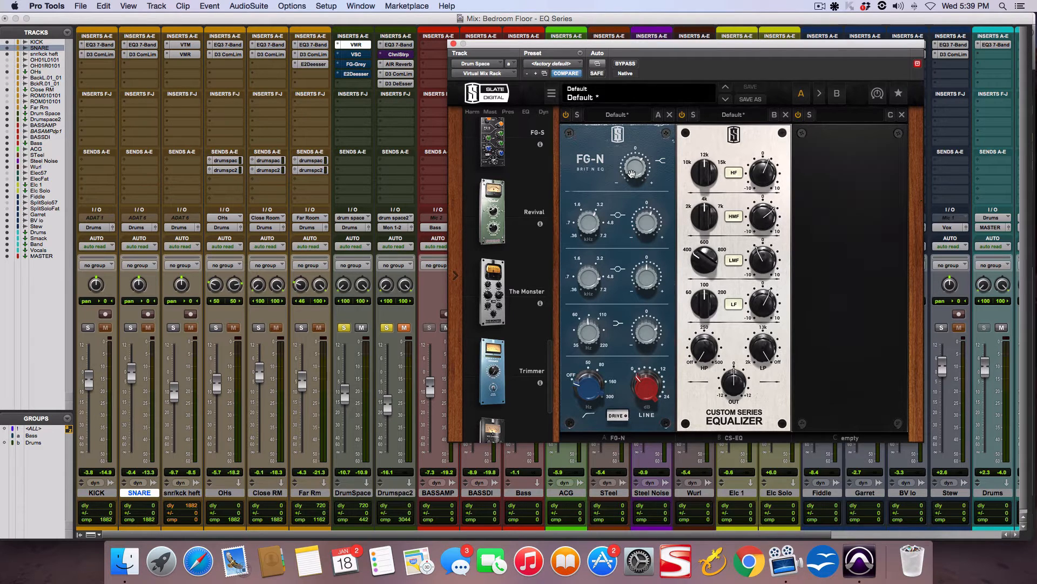
mouse_move(637, 169)
mouse_move(593, 224)
mouse_move(648, 334)
mouse_move(588, 331)
mouse_move(764, 170)
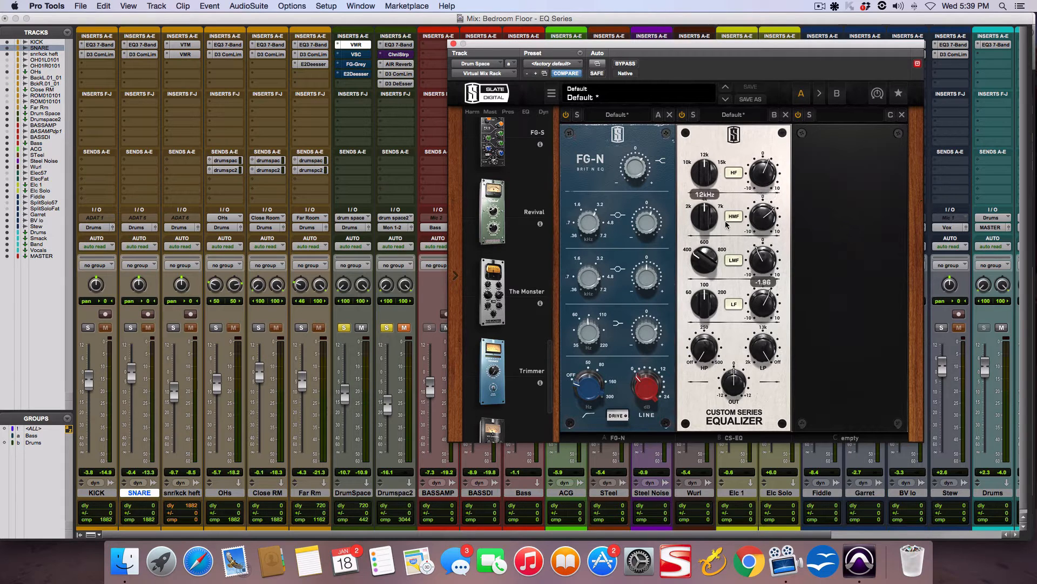
mouse_move(766, 220)
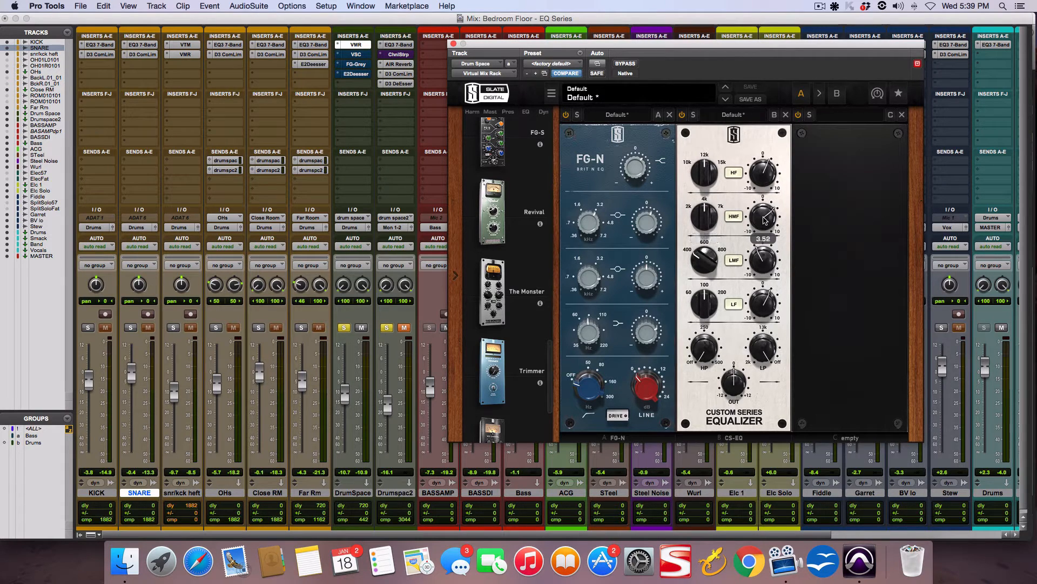
mouse_move(701, 261)
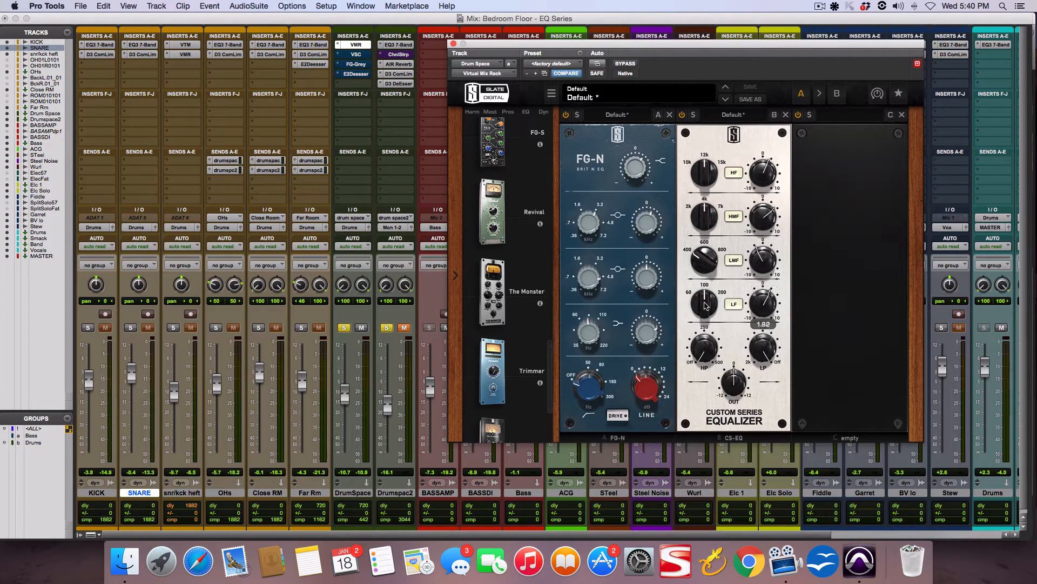
mouse_move(707, 306)
mouse_move(756, 306)
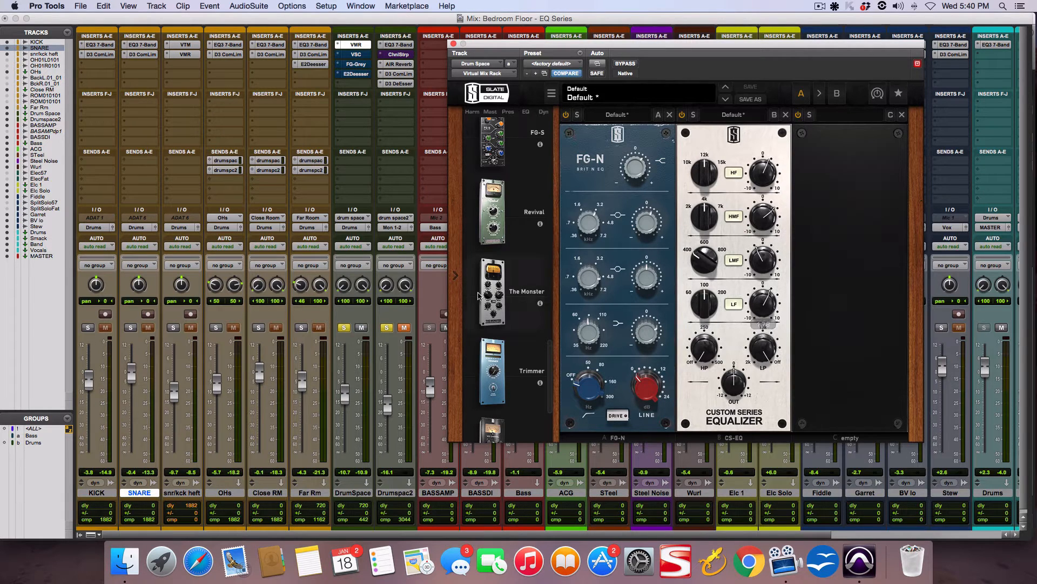
Bypass the Virtual Mix Rack on DrumSpace and choose the drum space (Stereo) bus as the track's input.
left_click(626, 64)
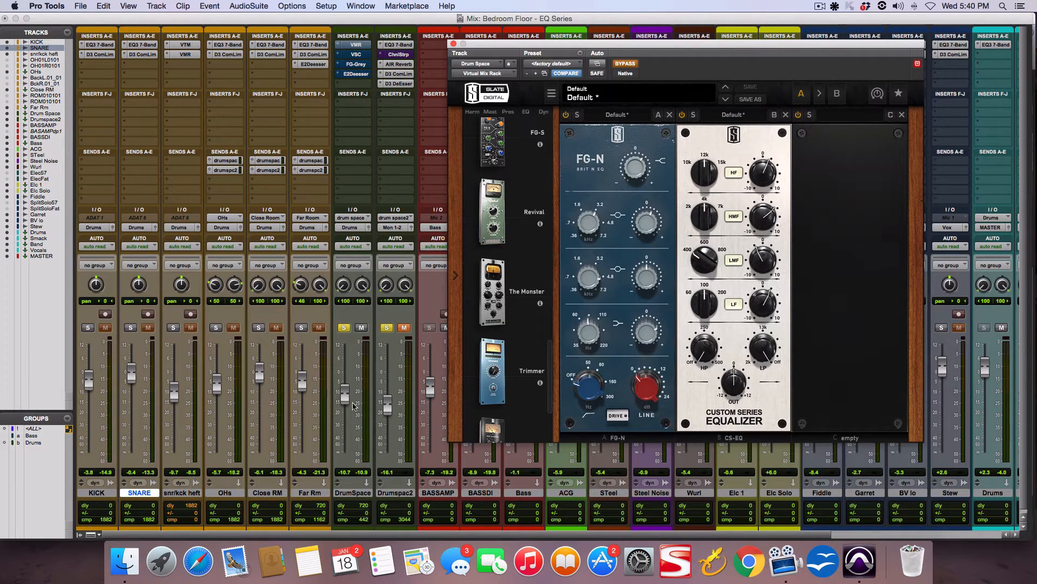
left_click(356, 218)
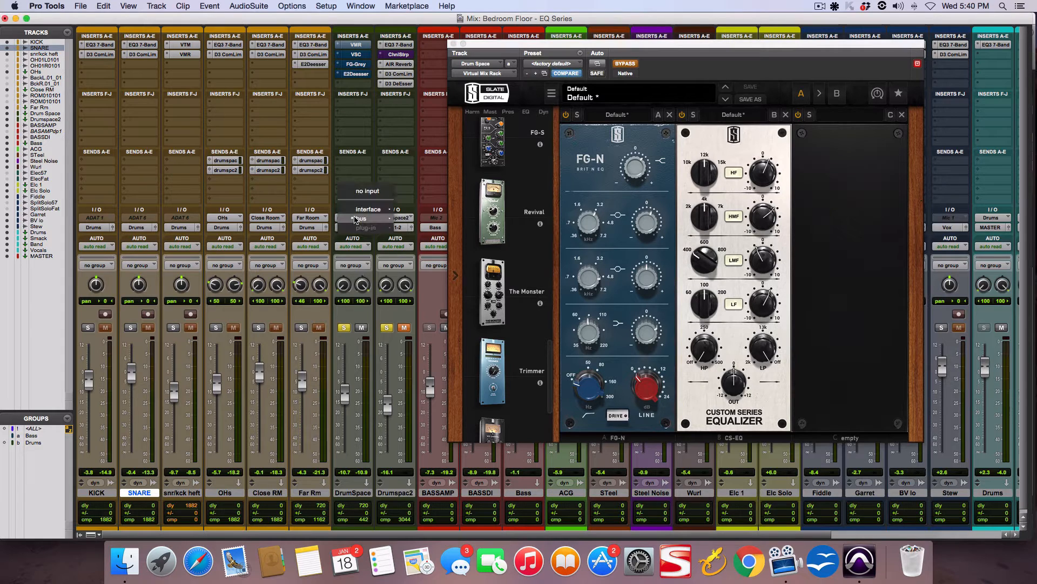
mouse_move(357, 220)
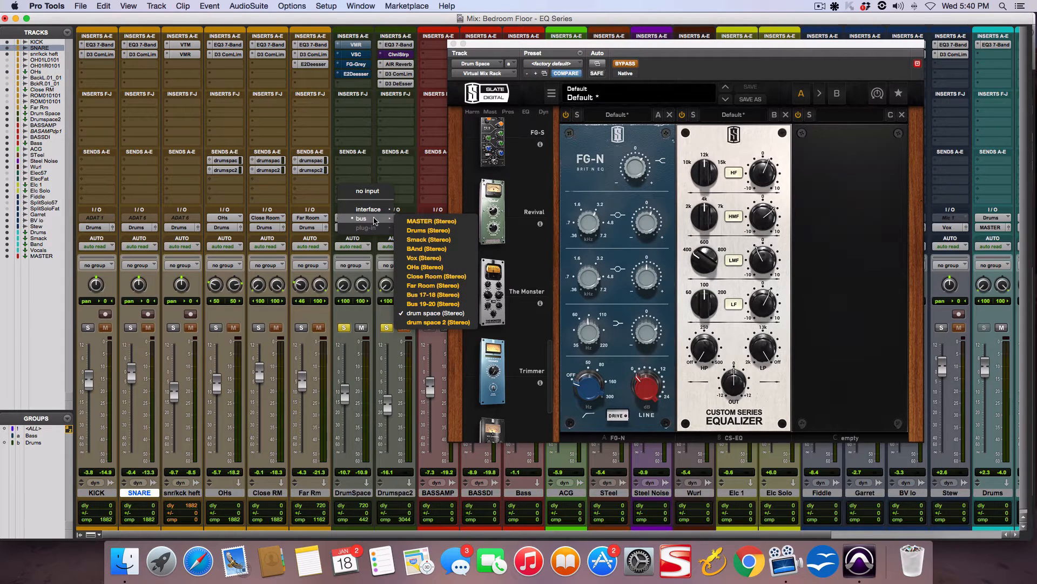
left_click(431, 314)
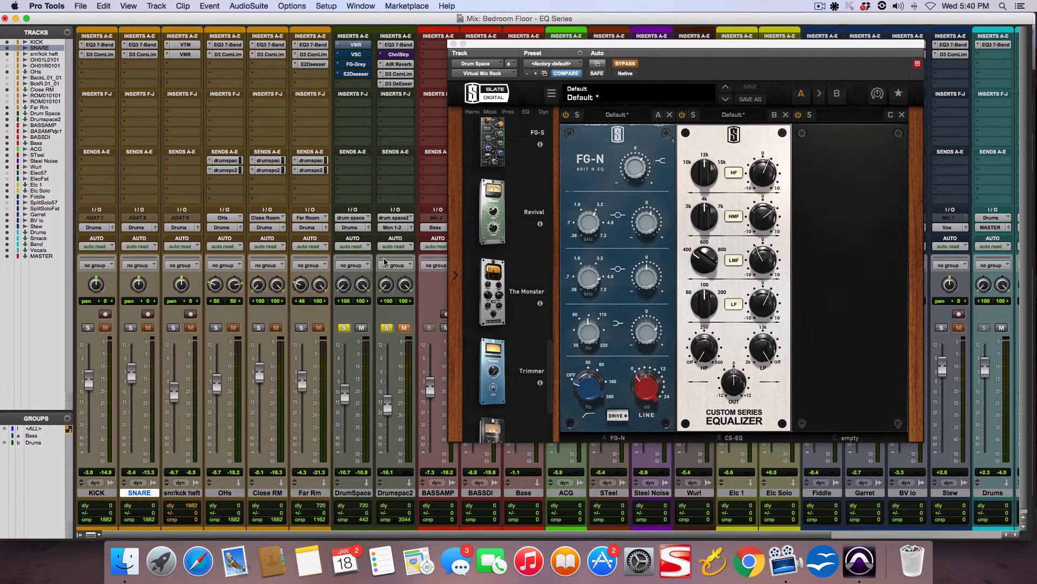
Inspect the drum space send settings on the OHs, Close RM and Far Rm tracks.
left_click(224, 160)
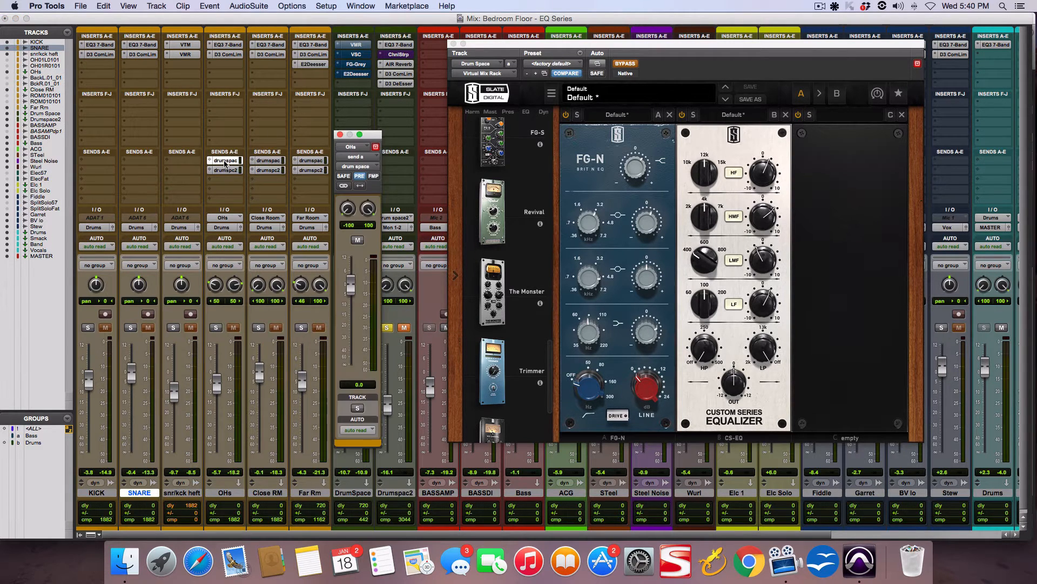
left_click(270, 161)
left_click(311, 160)
left_click(339, 134)
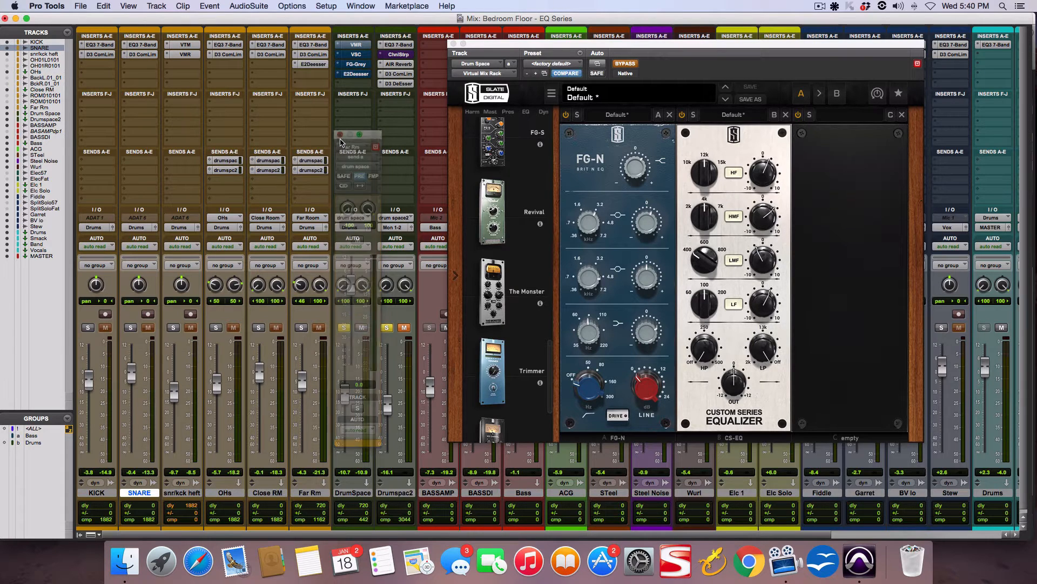
left_click(227, 161)
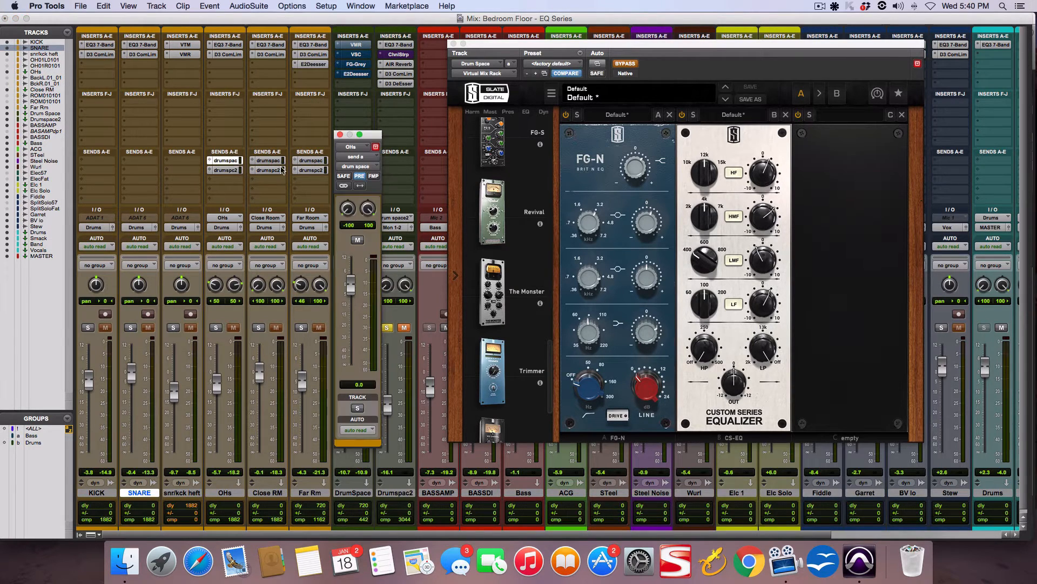
Recheck the OHs track's drum space send and close its send window.
left_click(339, 134)
left_click(217, 161)
left_click(339, 135)
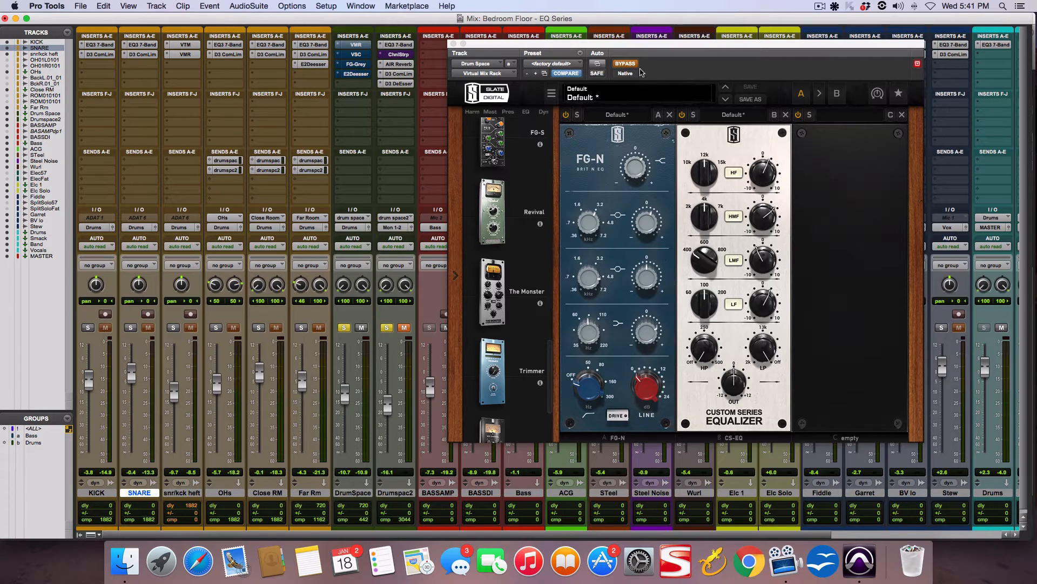
Take the Virtual Mix Rack on DrumSpace out of bypass during playback and close its plug-in window.
key("space")
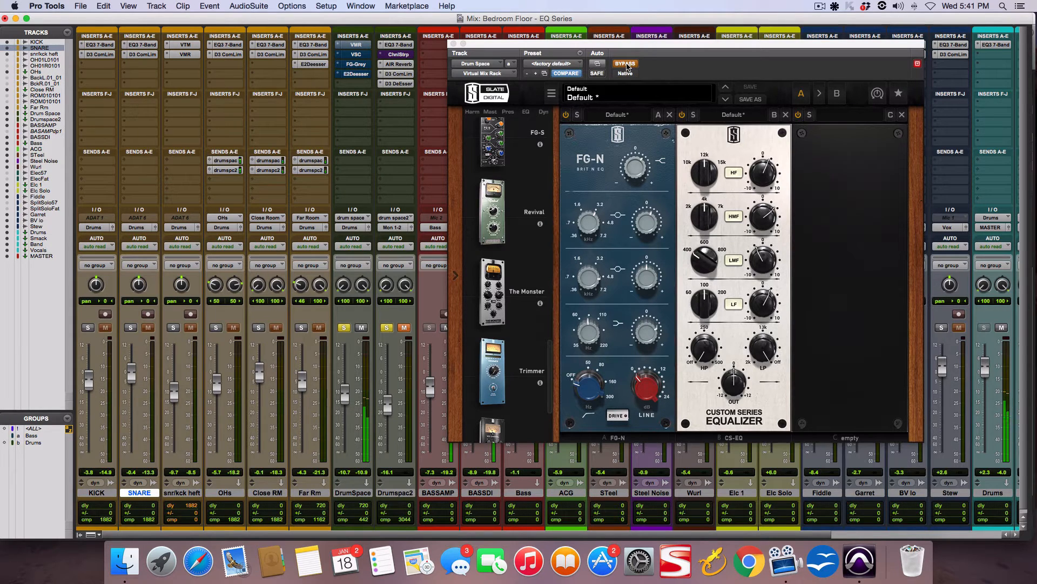
left_click(626, 65)
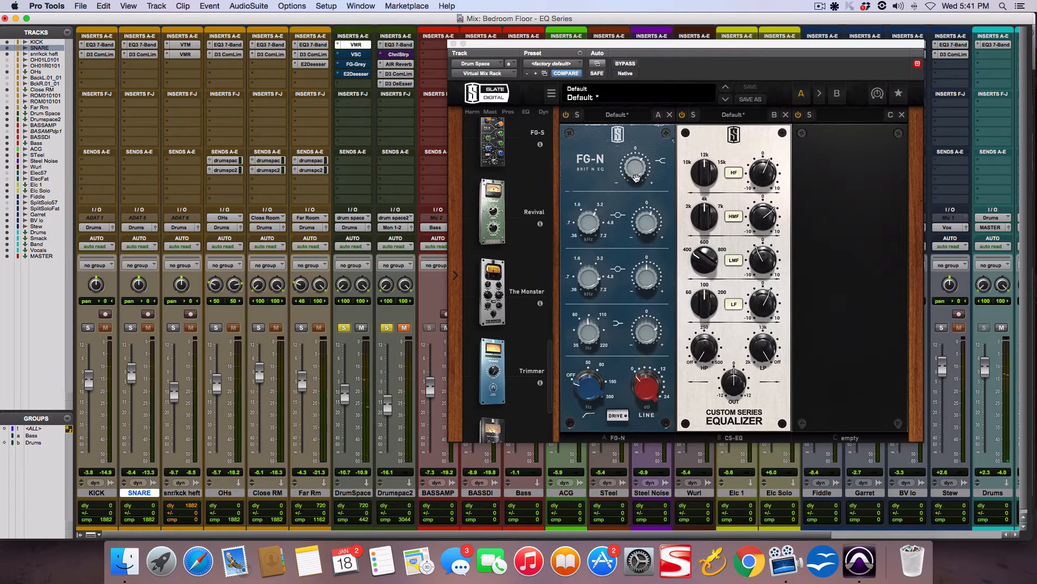
mouse_move(637, 182)
left_click(638, 178)
left_click(454, 43)
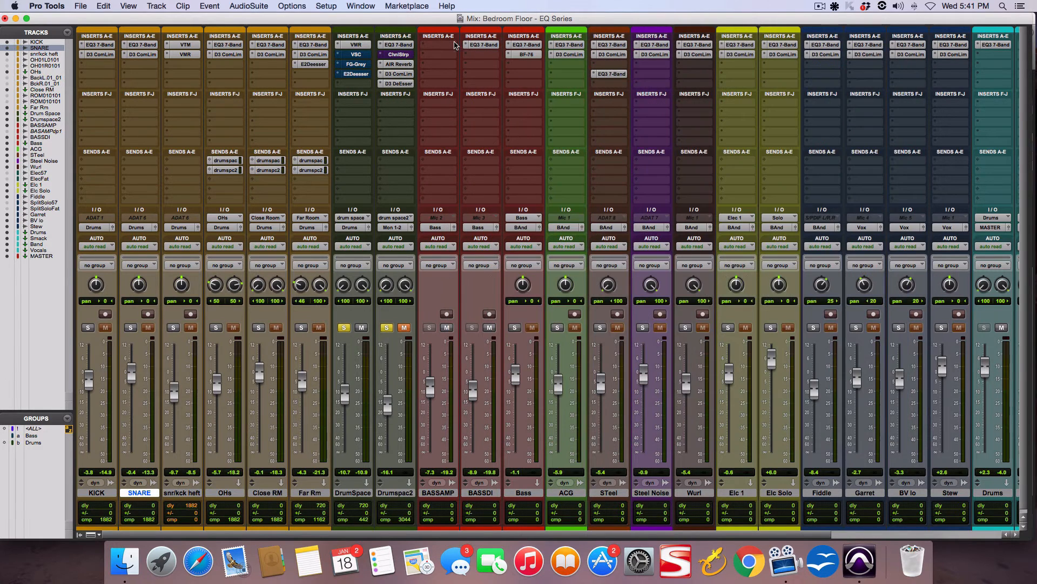
Open the VerbSuite Classics insert on DrumSpace, move its window below the track inserts, and take it out of bypass.
left_click(361, 55)
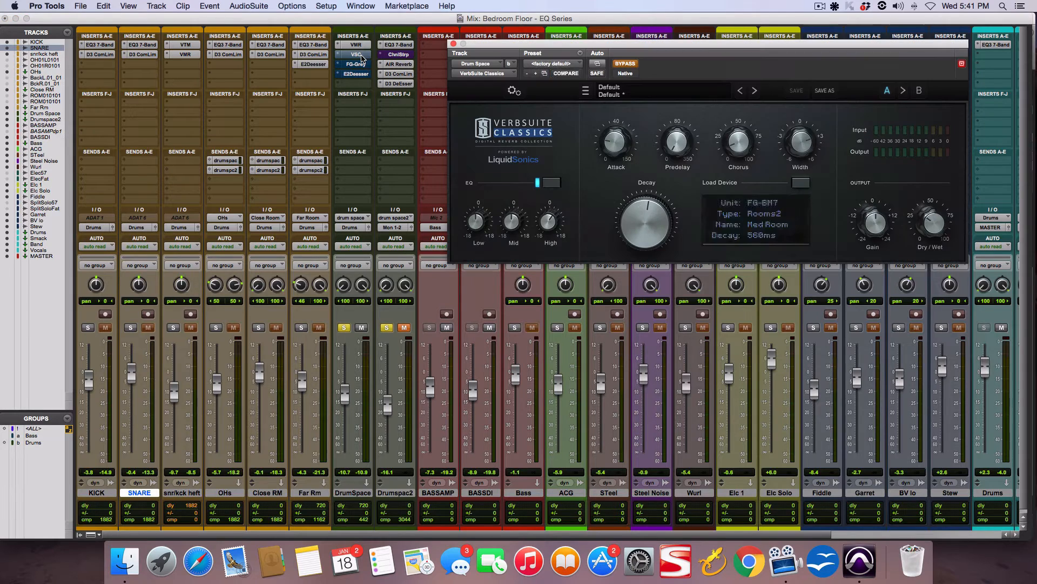
left_click_drag(576, 43, 566, 100)
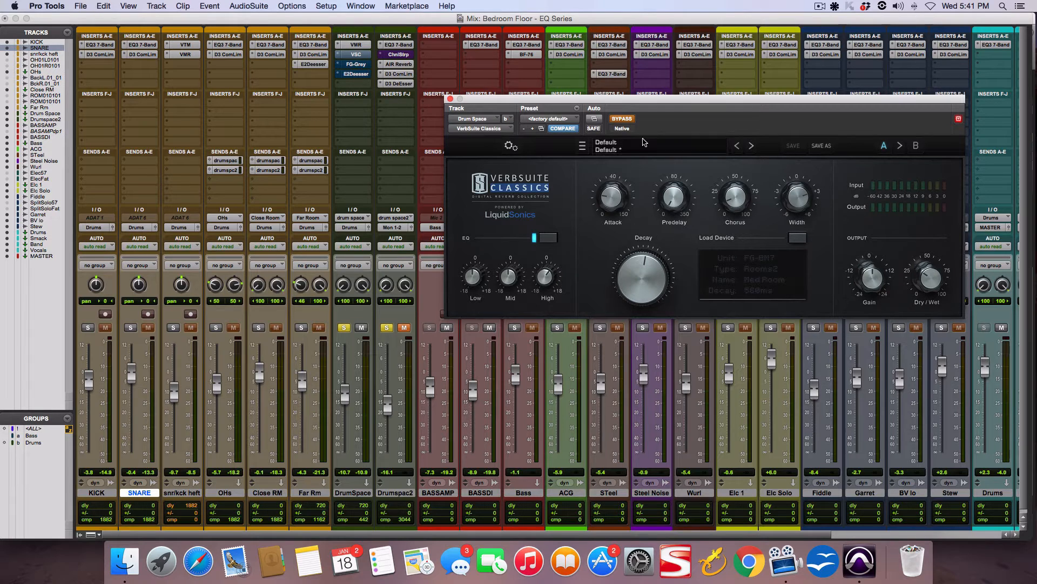
left_click_drag(619, 103, 619, 104)
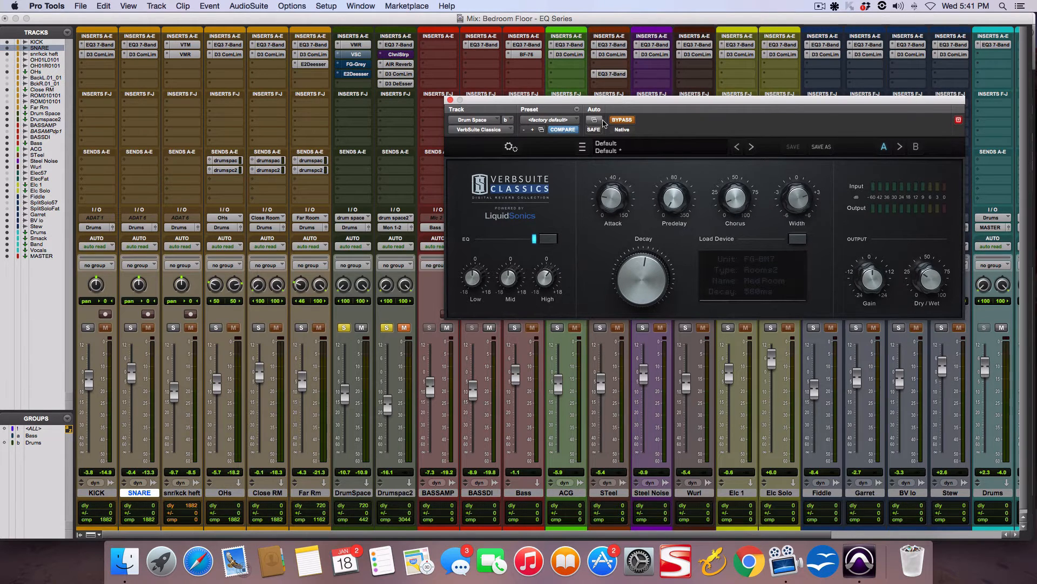
left_click_drag(549, 100, 540, 111)
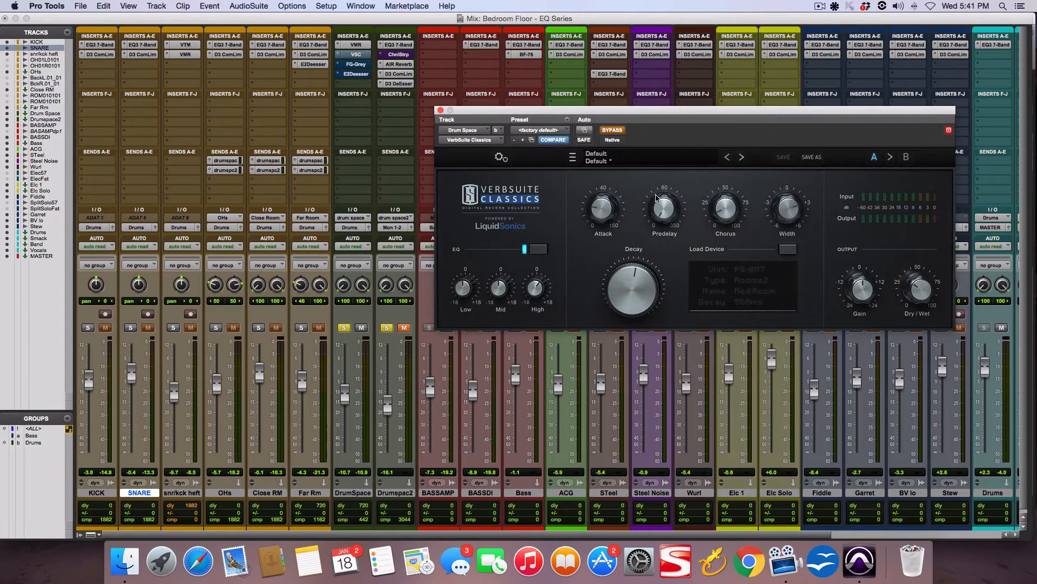
left_click(612, 130)
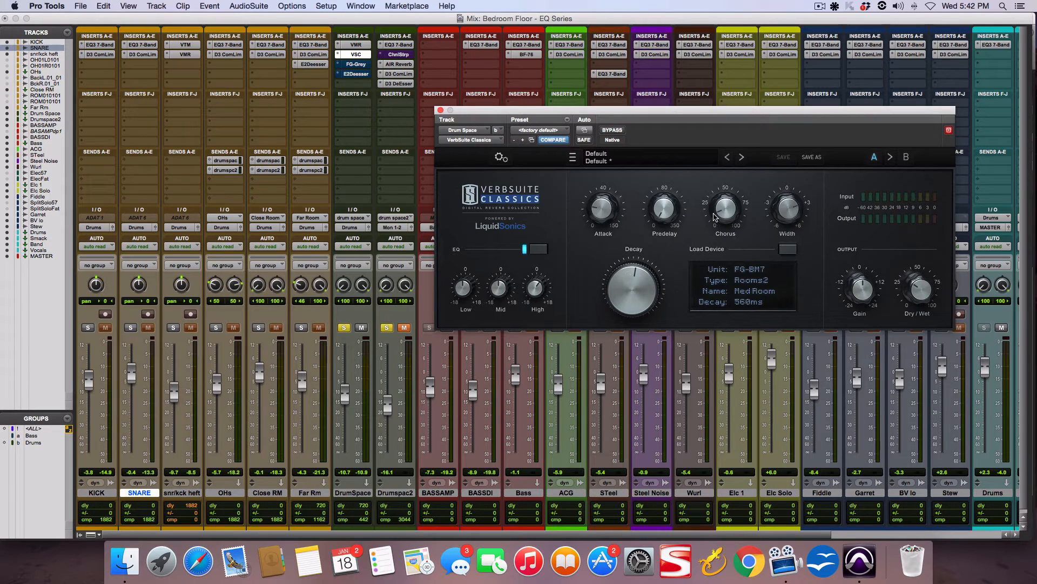
Compare DrumSpace with VerbSuite Classics bypassed and active during playback, leave the reverb active and close its window.
mouse_move(718, 215)
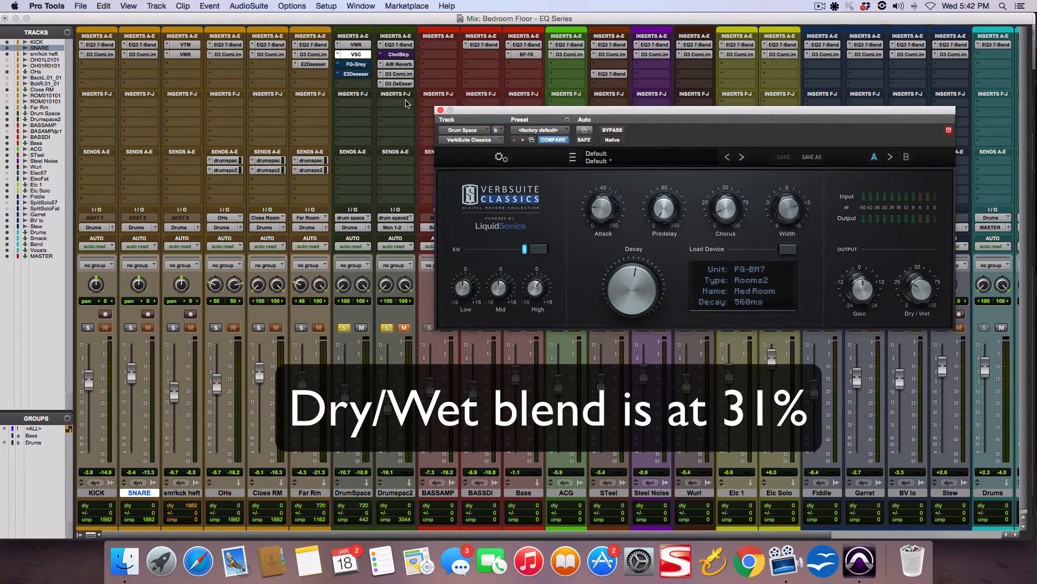
left_click(613, 130)
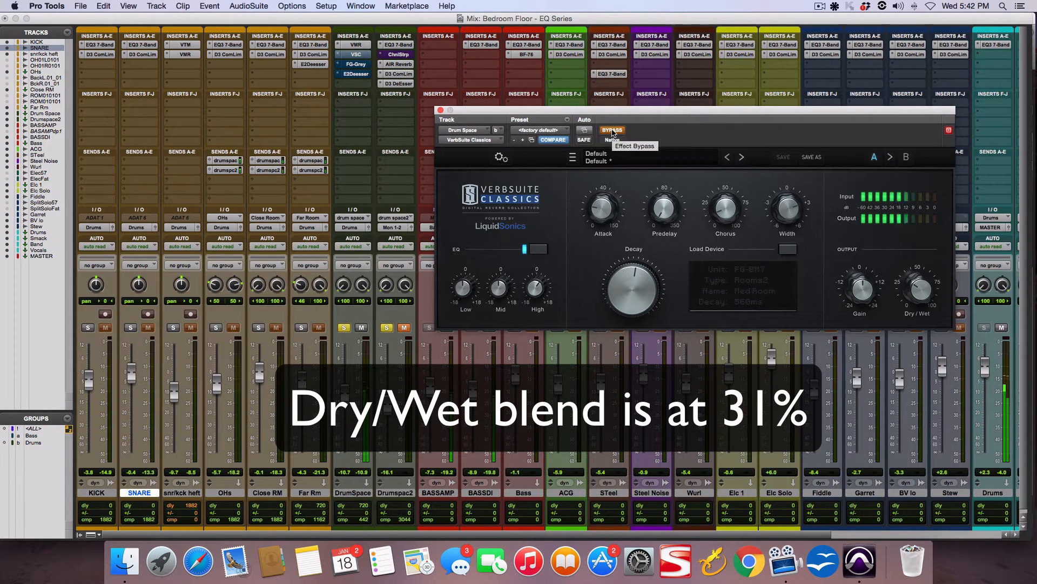
left_click(613, 131)
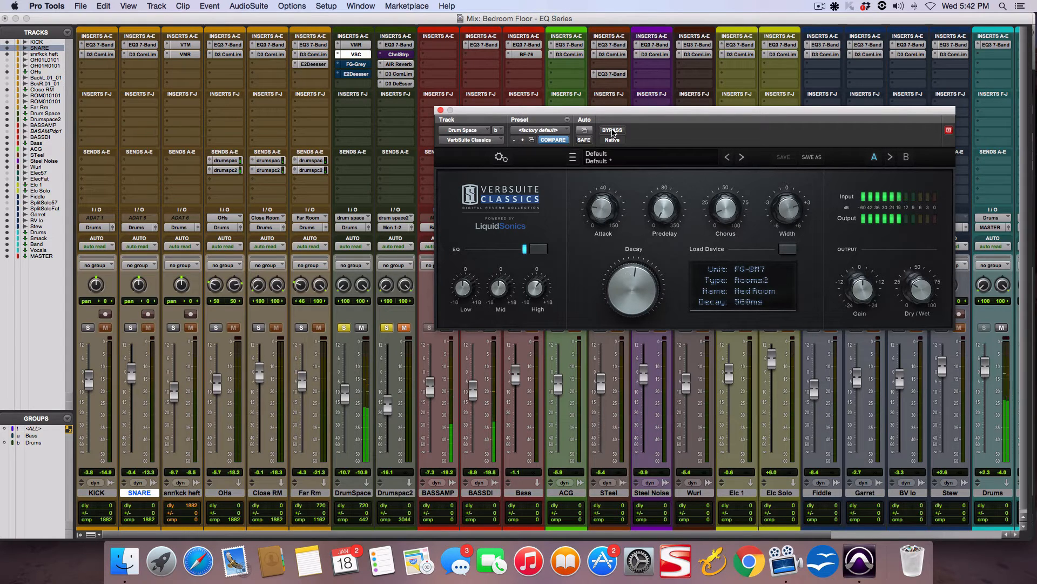
key("space")
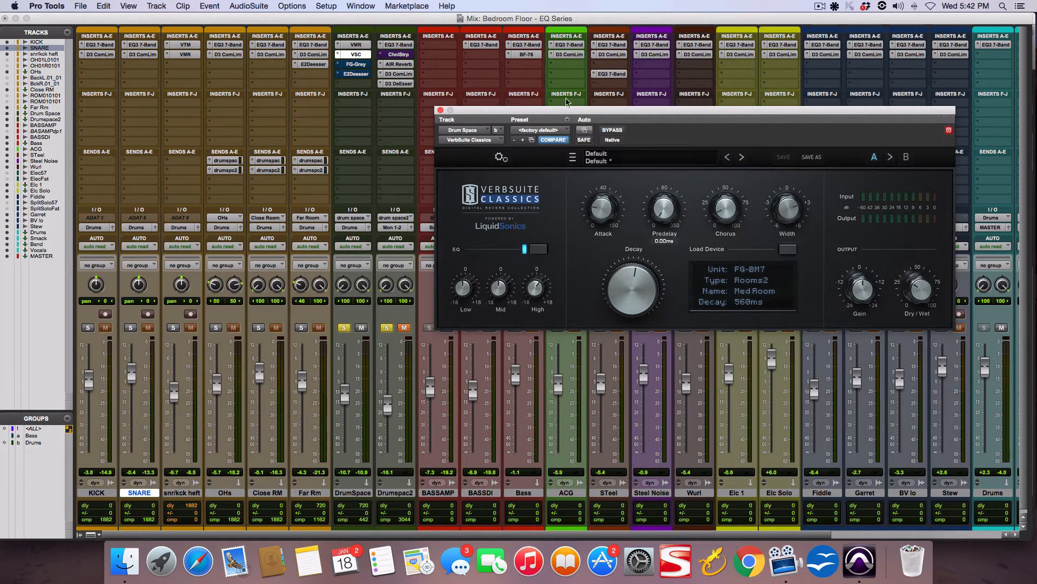
left_click(441, 110)
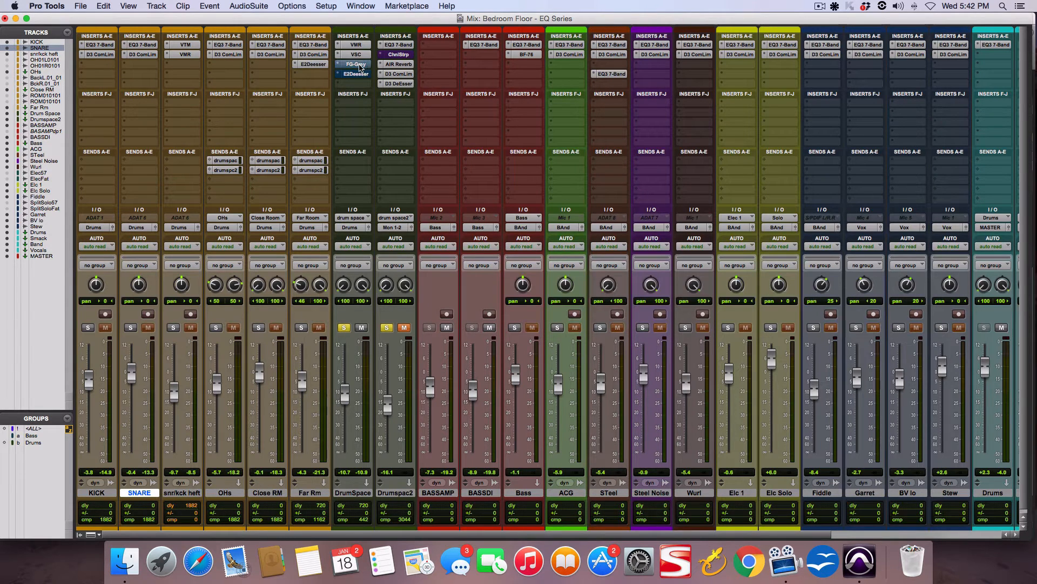
Open the FG-Grey compressor insert on DrumSpace and examine its ratio, release and attack settings.
left_click(356, 65)
left_click_drag(527, 114, 526, 116)
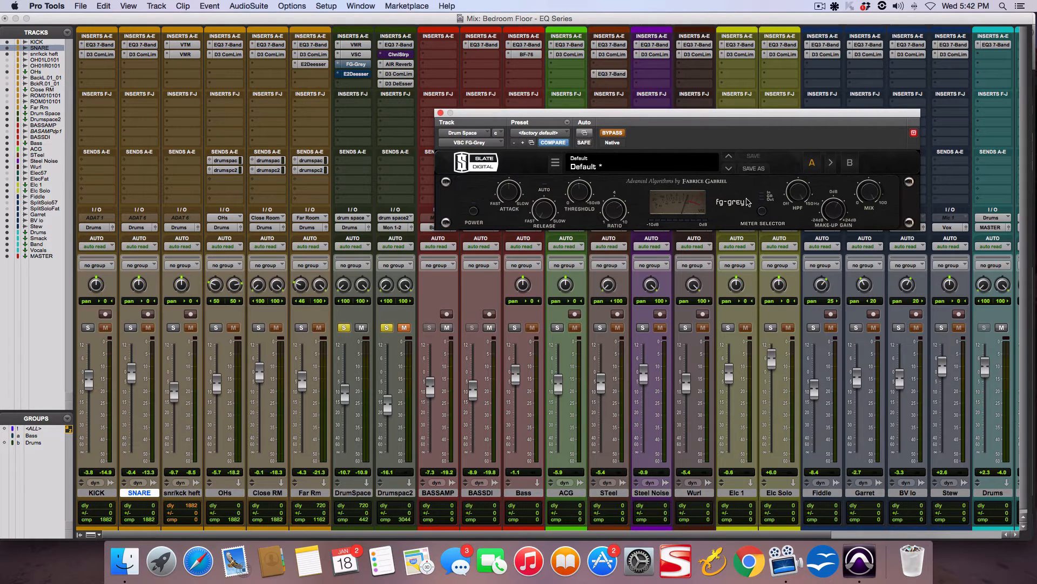
mouse_move(609, 210)
mouse_move(547, 213)
mouse_move(508, 188)
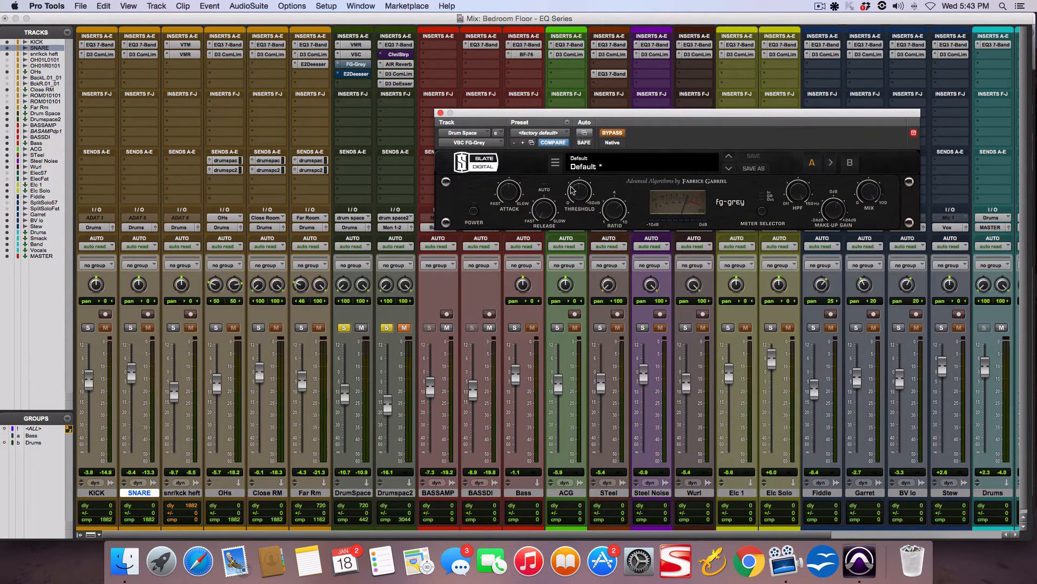
Compare DrumSpace with and without the FG-Grey compressor during playback, leave it active and close its window.
left_click(612, 134)
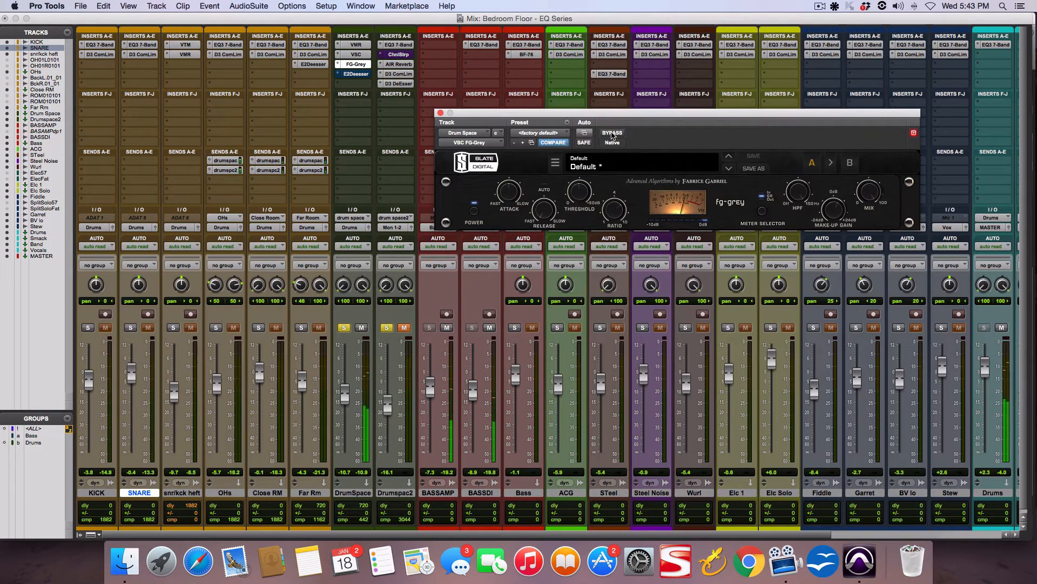
left_click(613, 134)
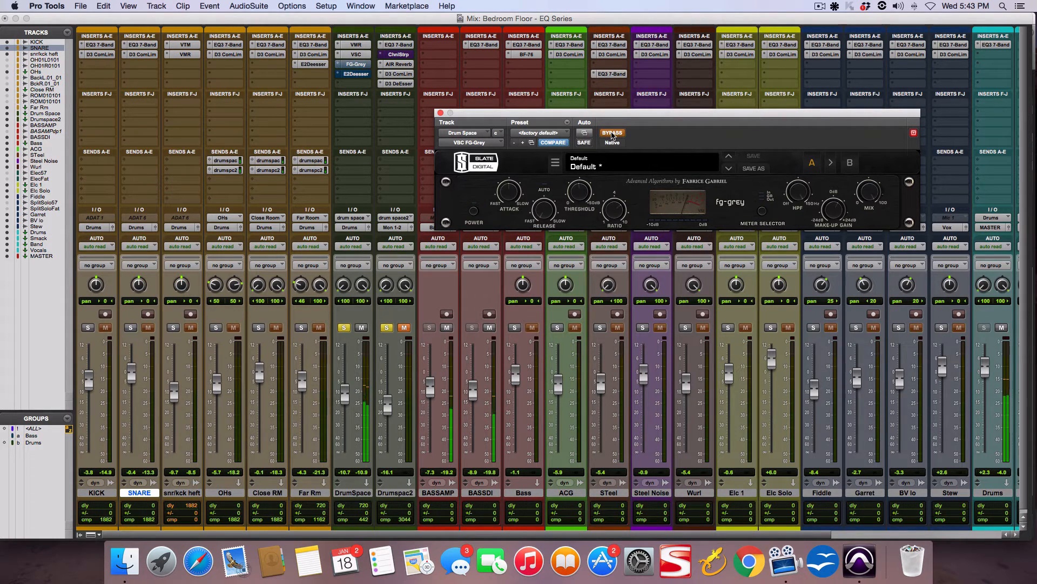
left_click(612, 134)
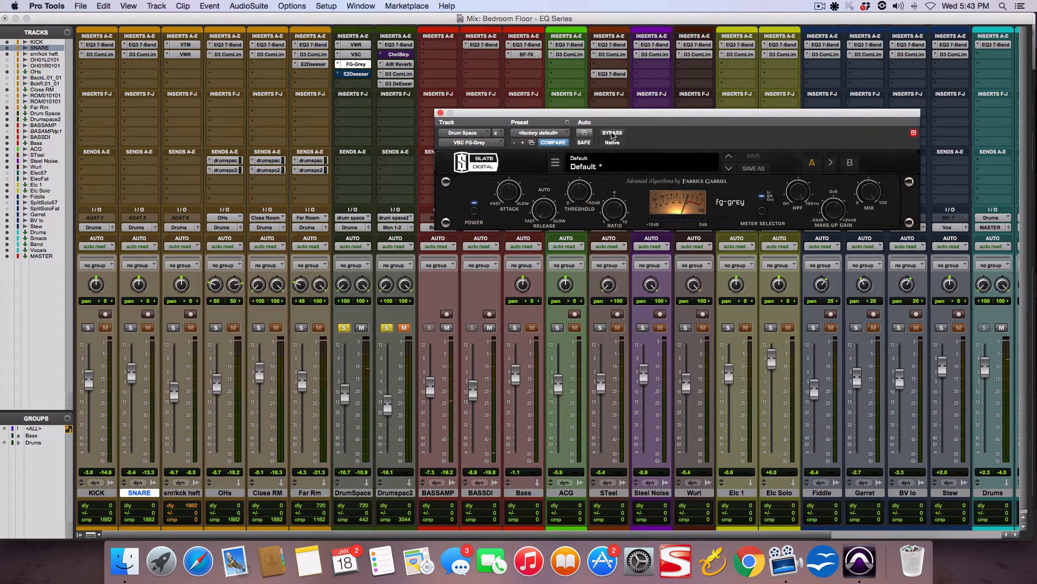
left_click(440, 114)
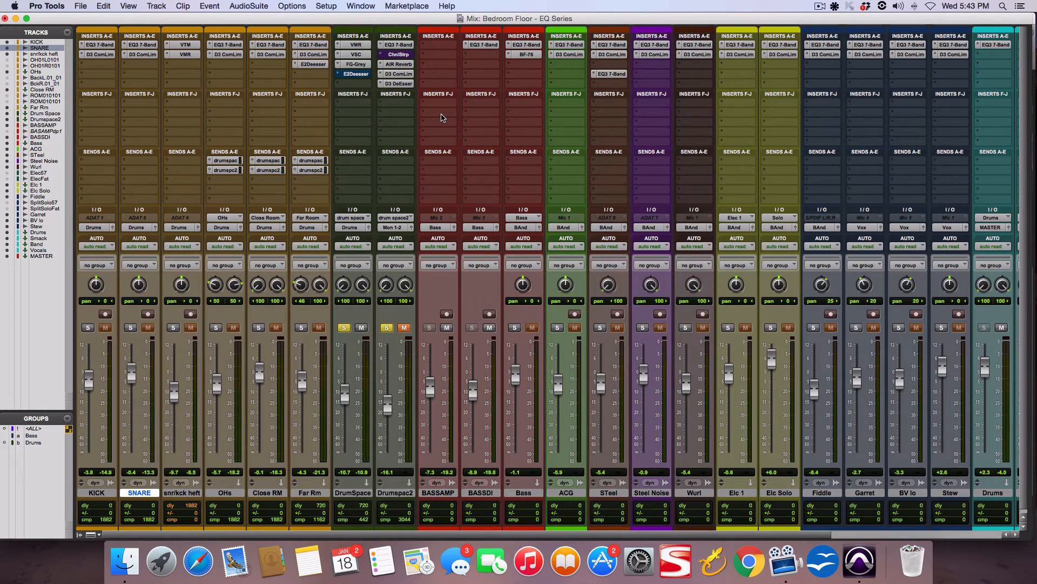
Place the playback start at 1:09.888, just before the chrs marker in the Edit window, and play from there in the Mix window.
key("super+equal")
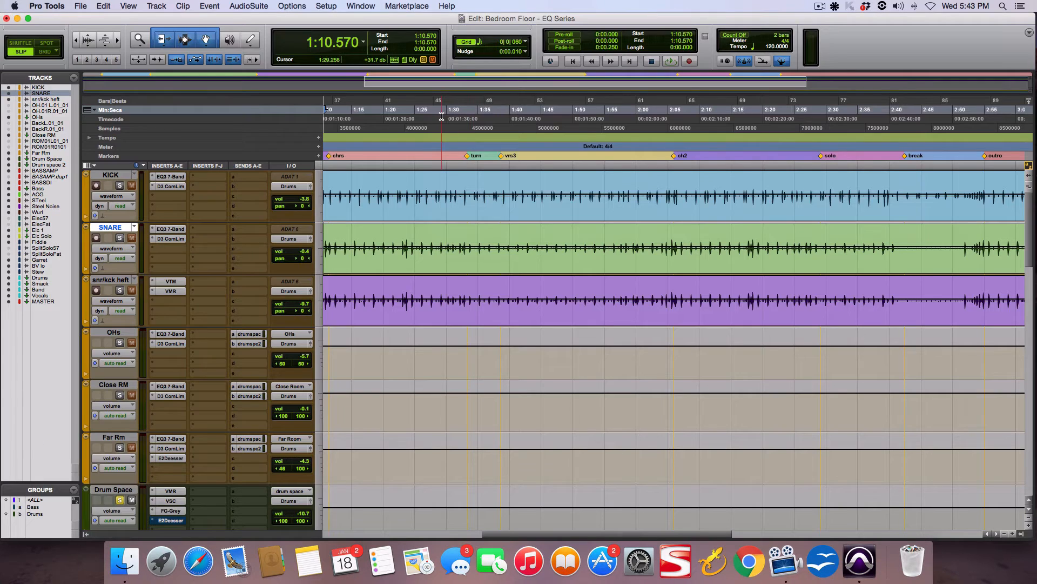
scroll(435, 188, "left", 2)
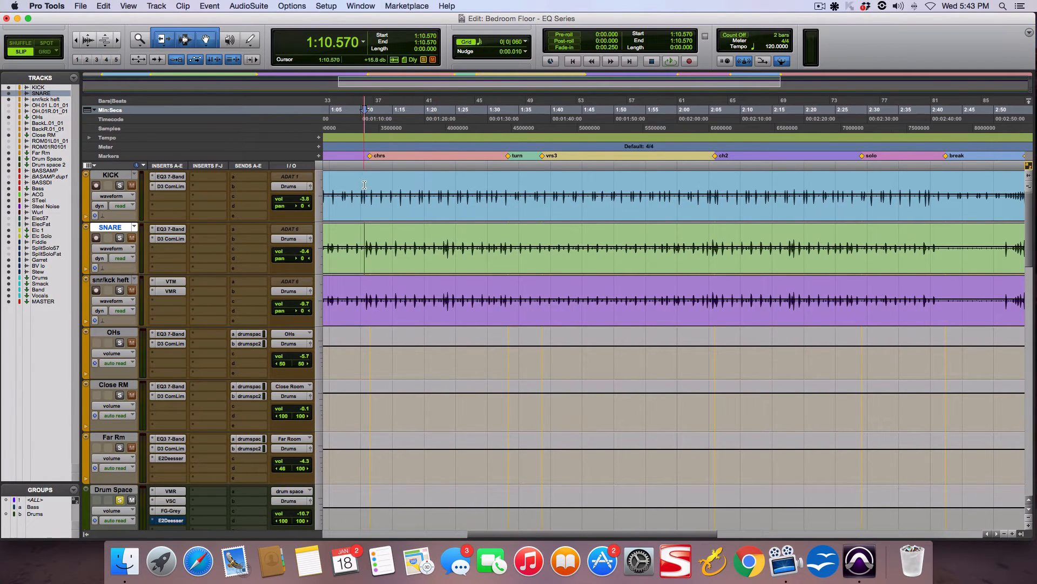
left_click(359, 185)
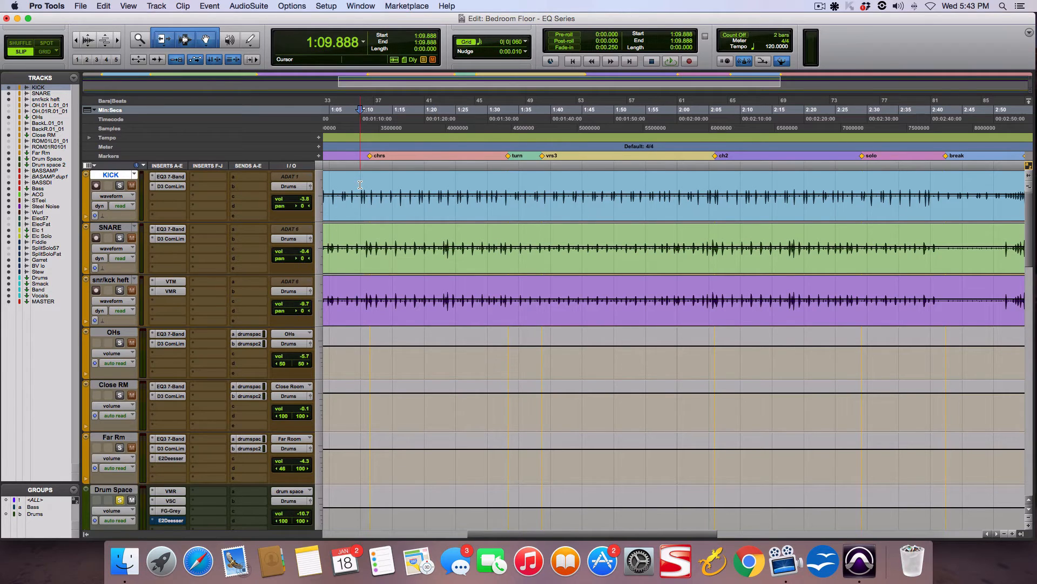
key("super+equal")
key("space")
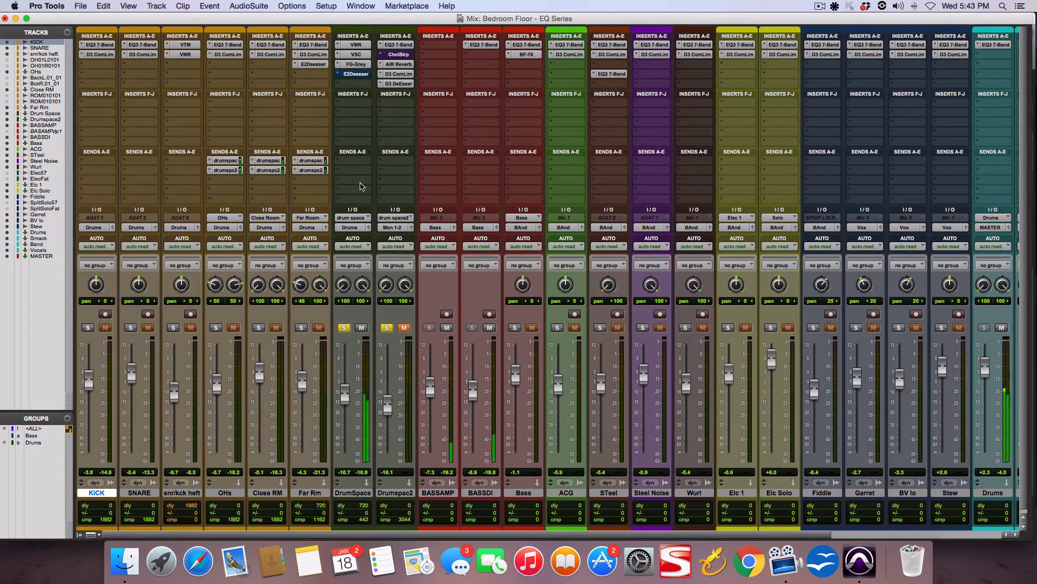
Open the E2Deesser insert on DrumSpace and move its window up to fit above the channel names.
left_click(361, 79, "super")
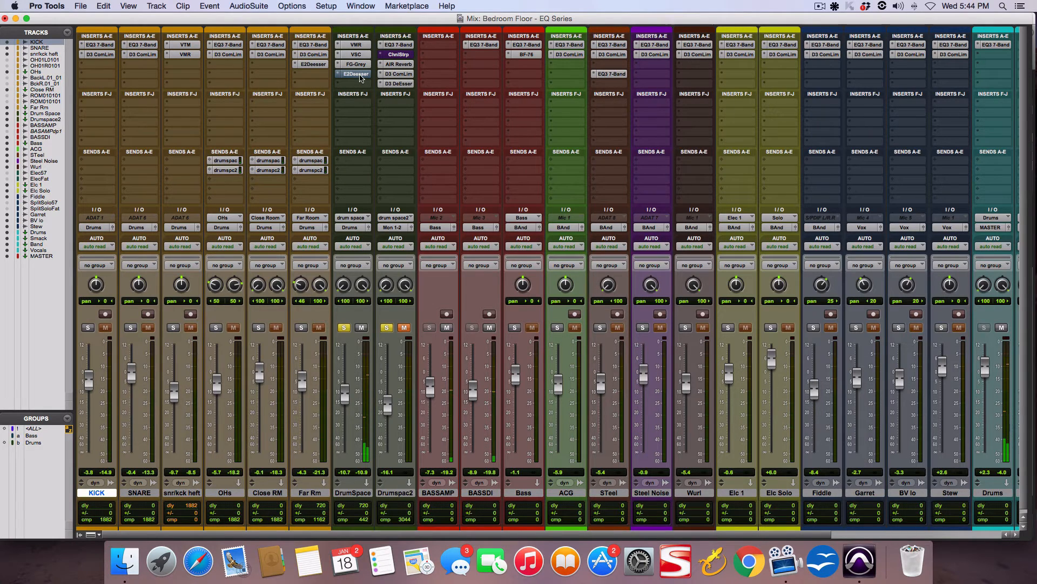
left_click(361, 79)
left_click_drag(535, 111, 514, 58)
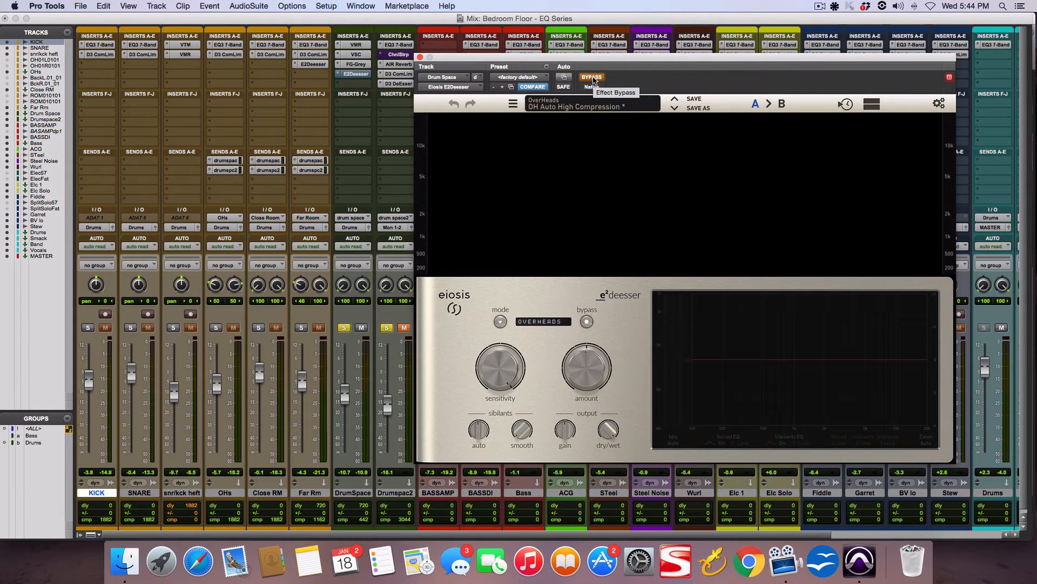
Compare DrumSpace with the E2Deesser bypassed and active during playback, leave it active and close its window.
key("space")
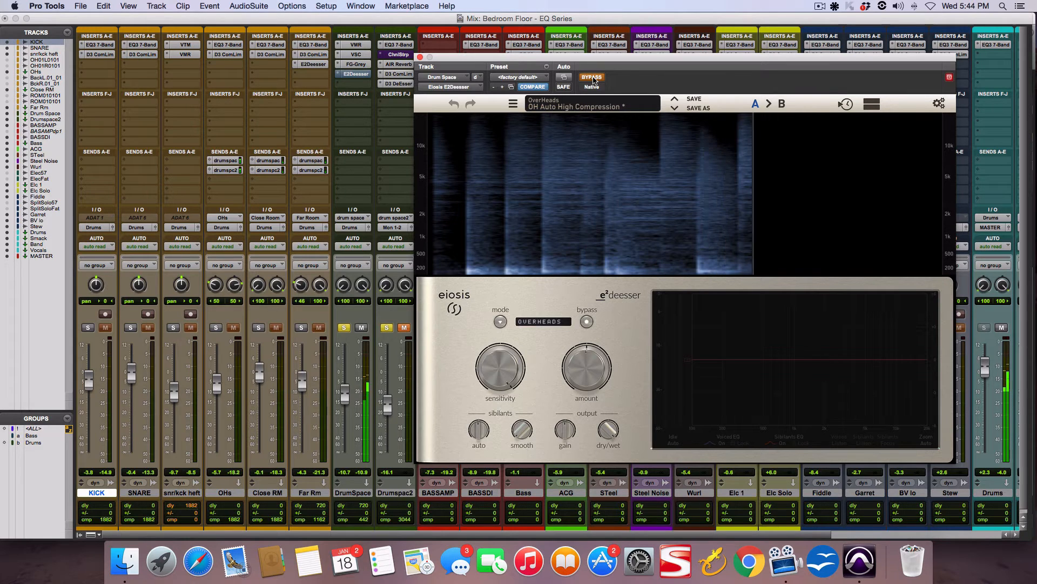
left_click(592, 77)
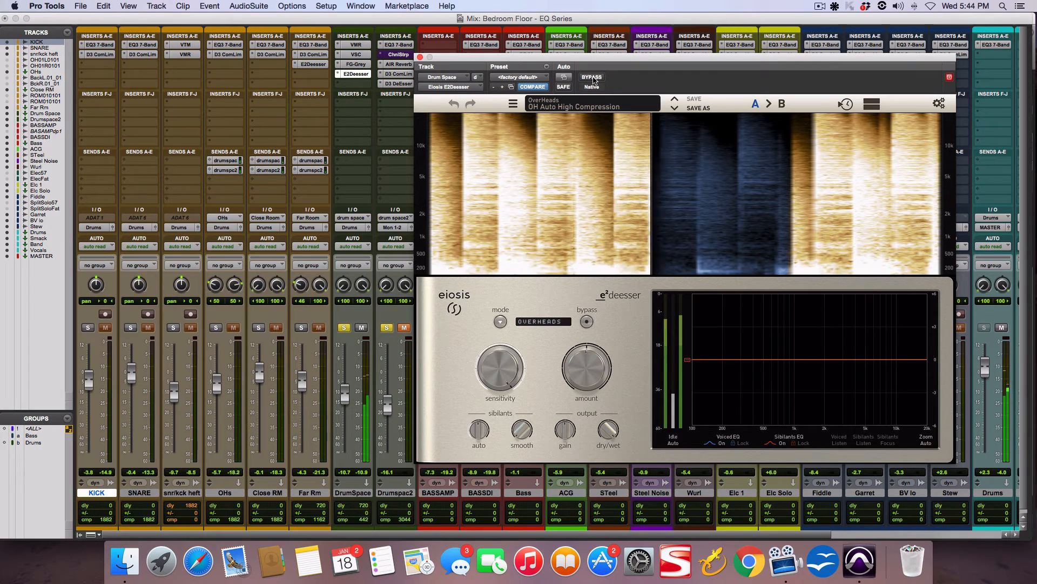
left_click(593, 79)
left_click(593, 78)
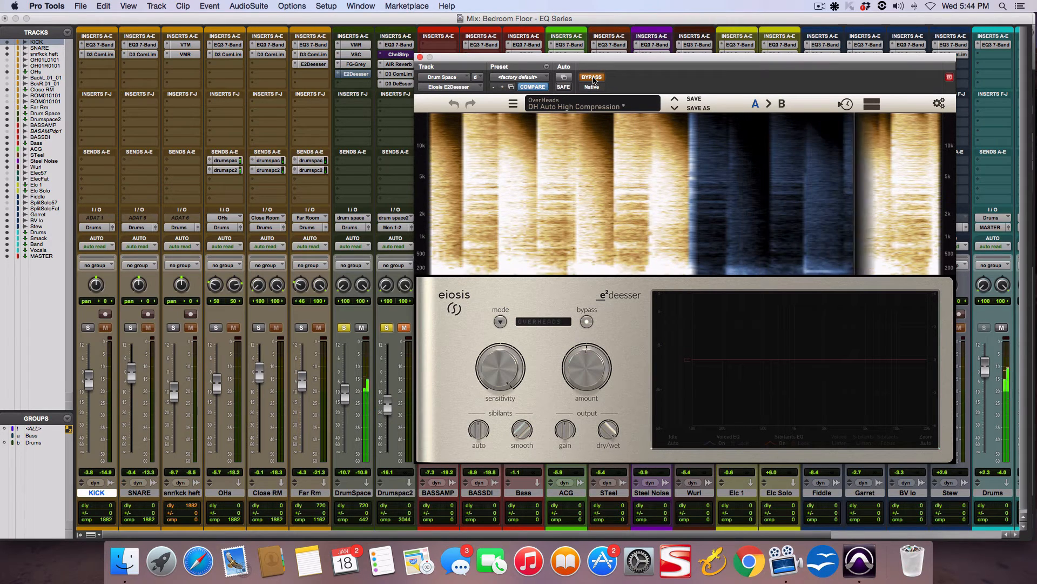
left_click(594, 79)
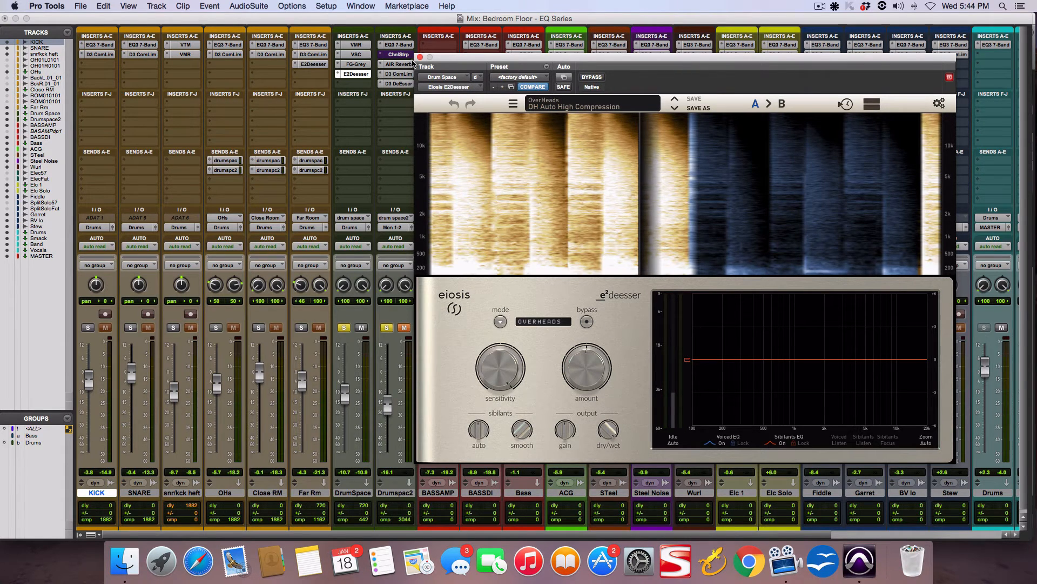
left_click(421, 58)
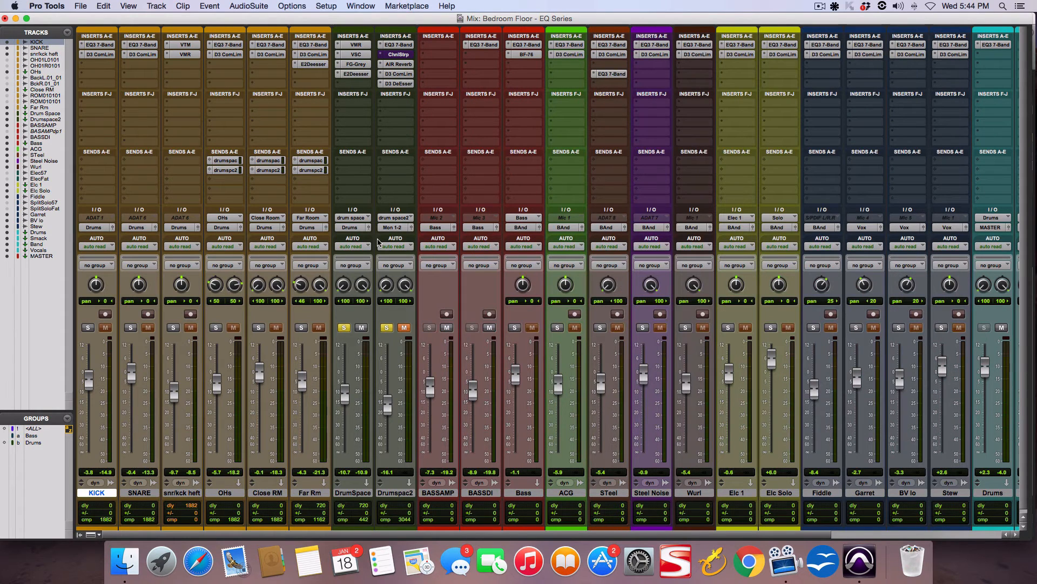
Pull the DrumSpace fader fully down and also solo the Close RM, Far Rm, OHs, snr/kck heft, SNARE and KICK tracks.
left_click_drag(350, 402, 348, 469)
left_click(259, 327)
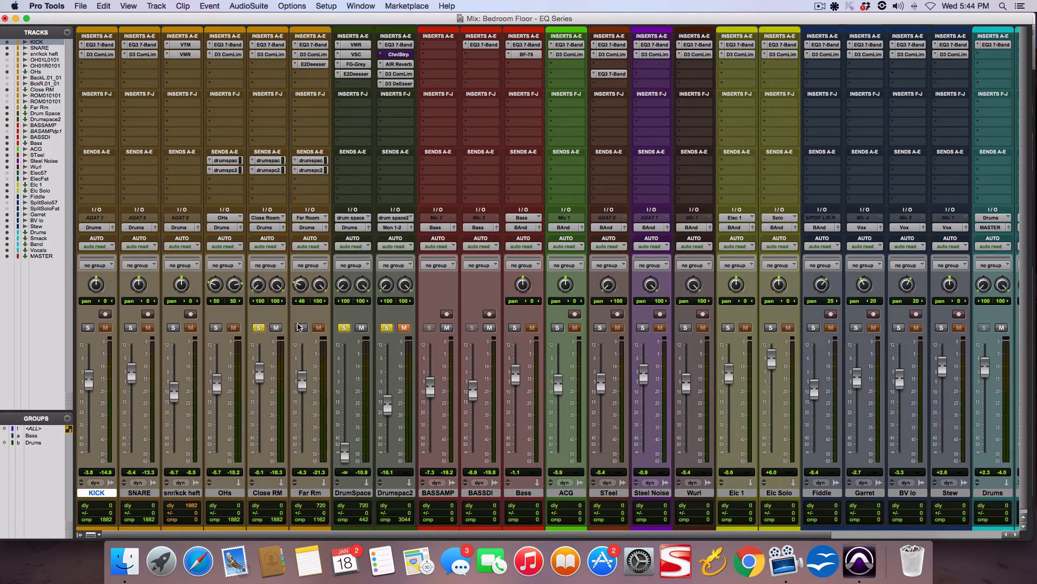
left_click(301, 328)
left_click(215, 328)
left_click(173, 327)
left_click(131, 327)
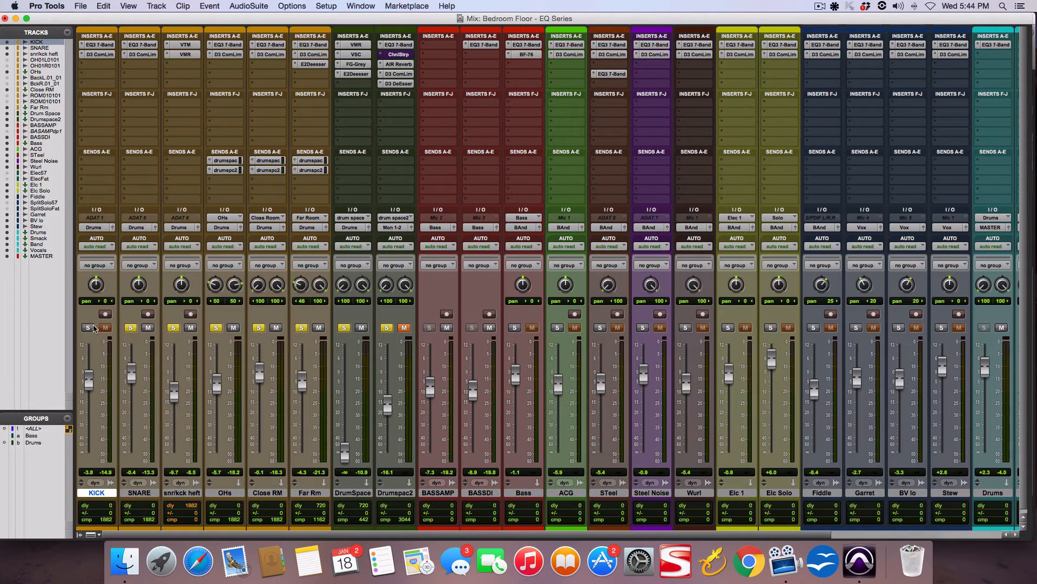
left_click(88, 327)
Play the soloed drums and blend in DrumSpace by raising its fader to about -12.3 dB.
key("space")
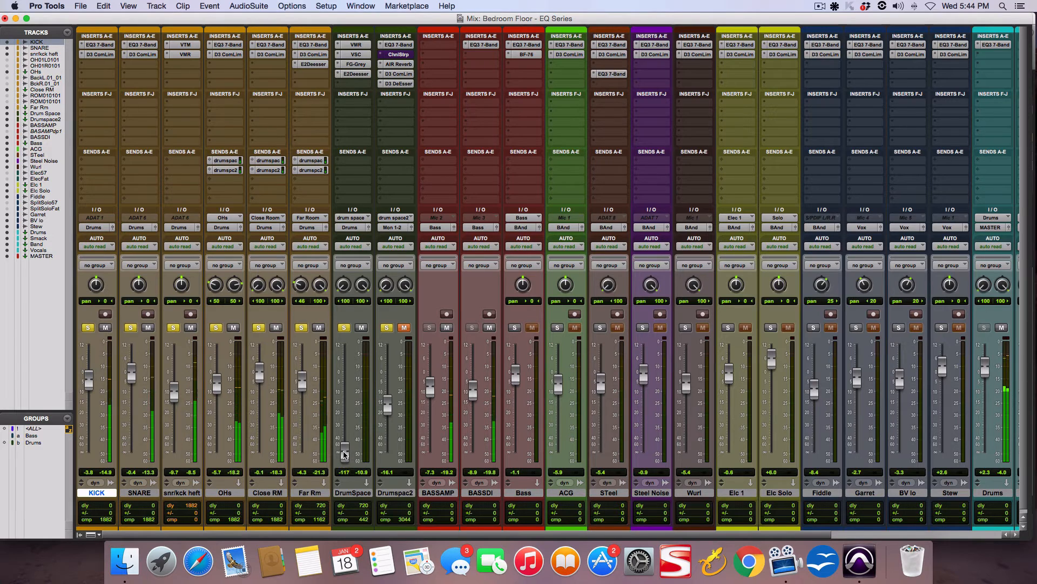
left_click_drag(344, 455, 345, 401)
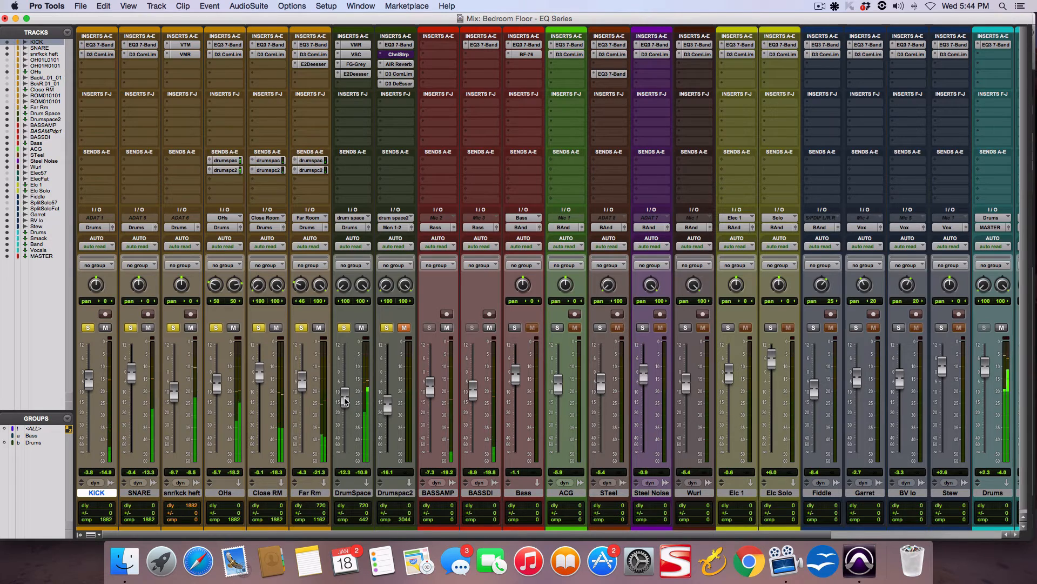
Set the DrumSpace fader to about -12.1 dB and compare the drums with DrumSpace muted and unmuted, leaving it muted.
left_click_drag(346, 401, 346, 401)
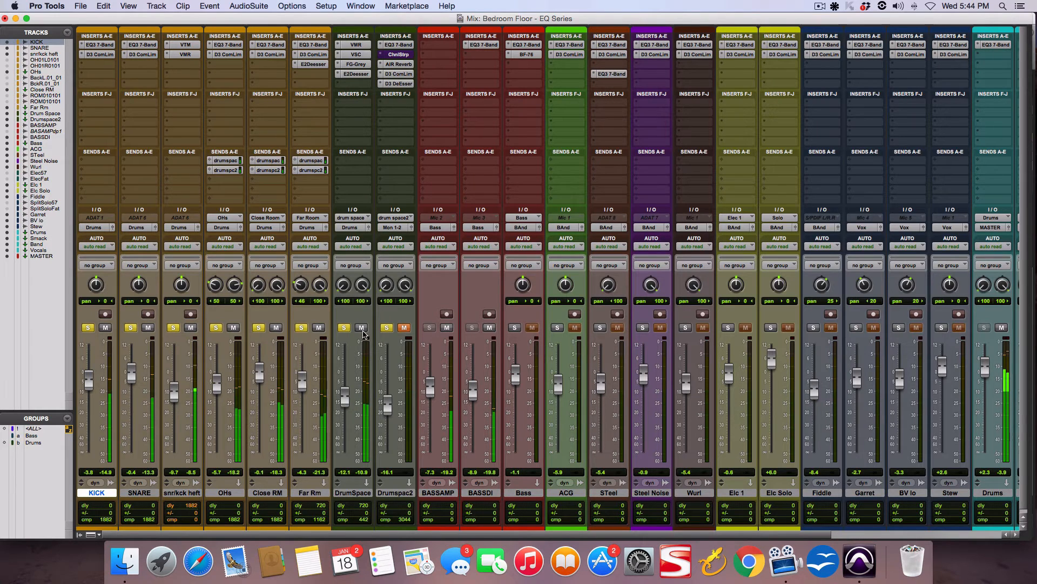
left_click(362, 327)
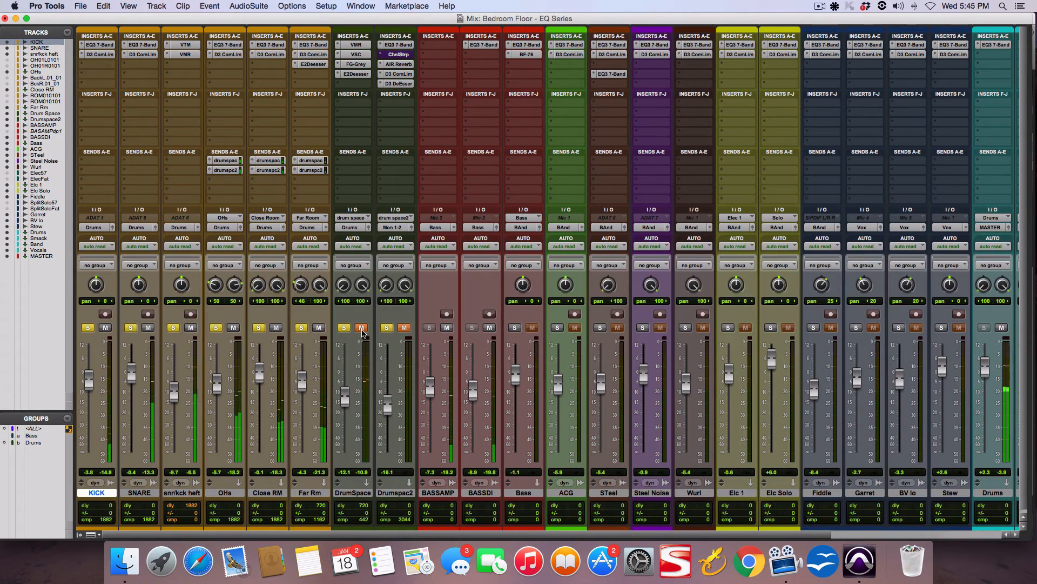
left_click(361, 327)
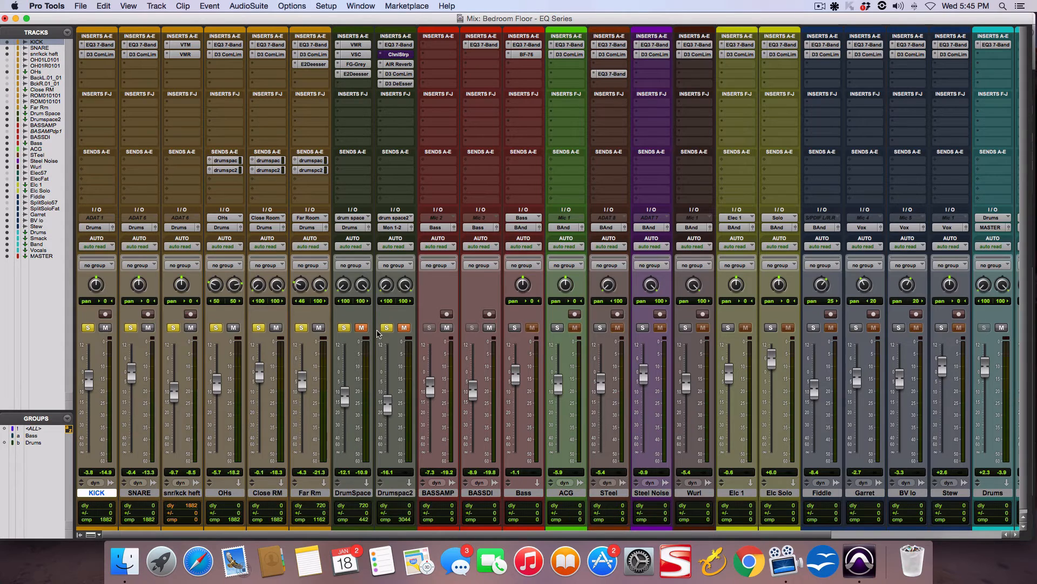
Open the VMR insert on DrumSpace to view its EQ modules and close it again.
scroll(388, 248, "down", 1)
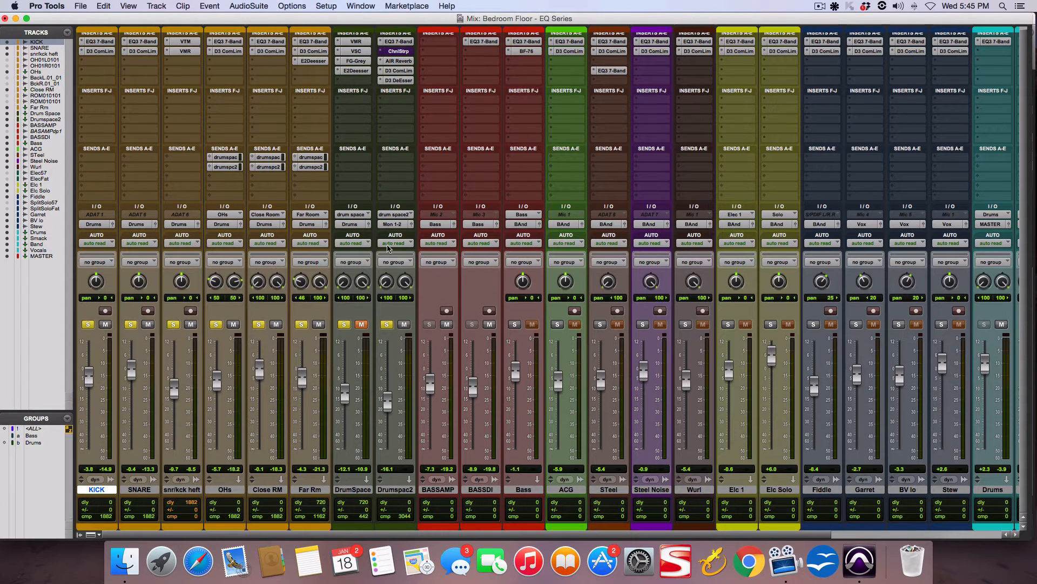
left_click(361, 42)
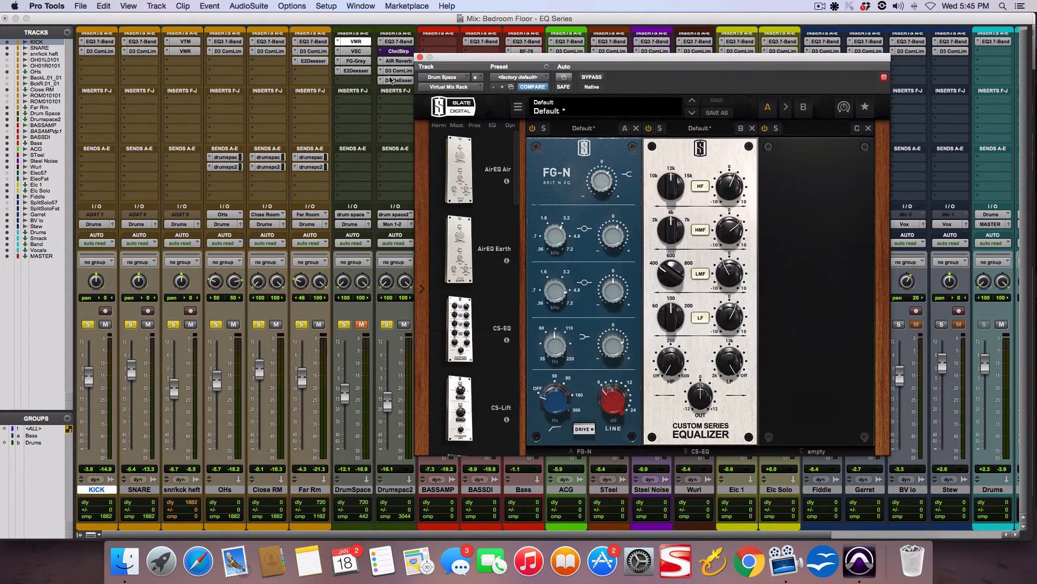
left_click(419, 57)
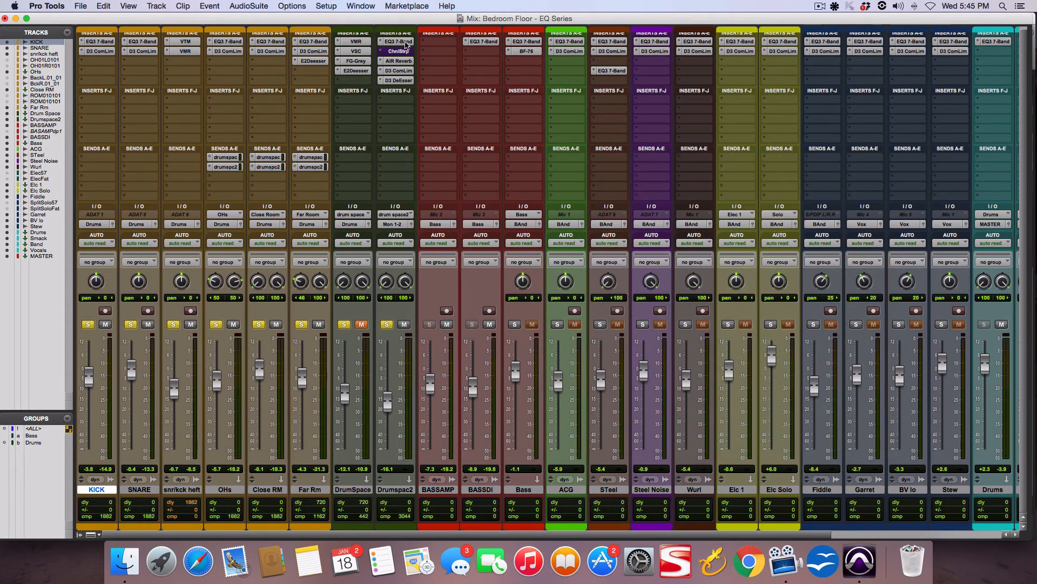
Review the EQ3 7-Band on Drumspac2 and set its Channel Strip LMF band gain to -1.2 dB at about 345.8 Hz.
left_click(398, 42)
left_click_drag(500, 58, 574, 56)
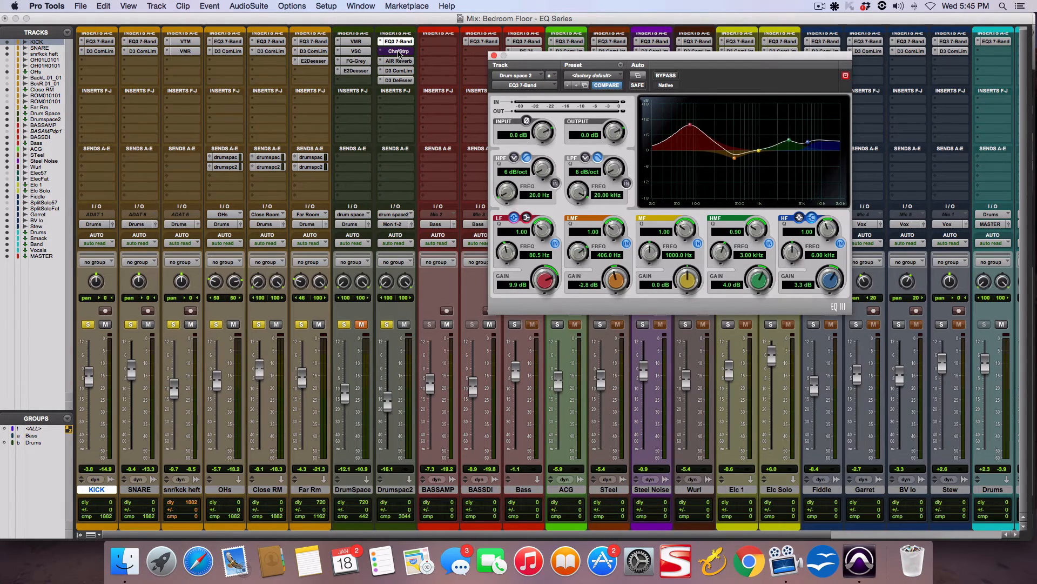
left_click(399, 51)
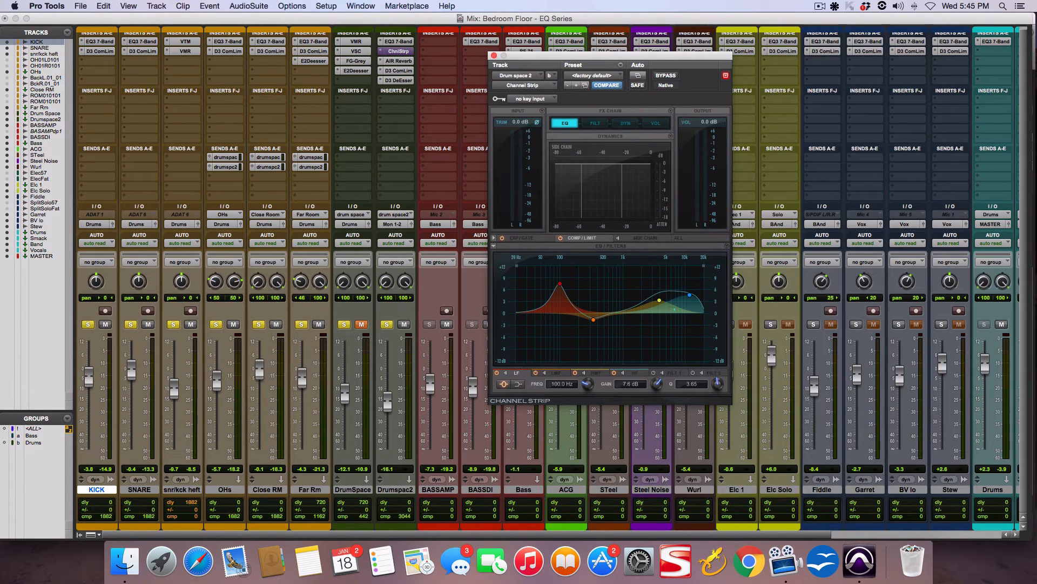
left_click_drag(593, 319, 593, 318)
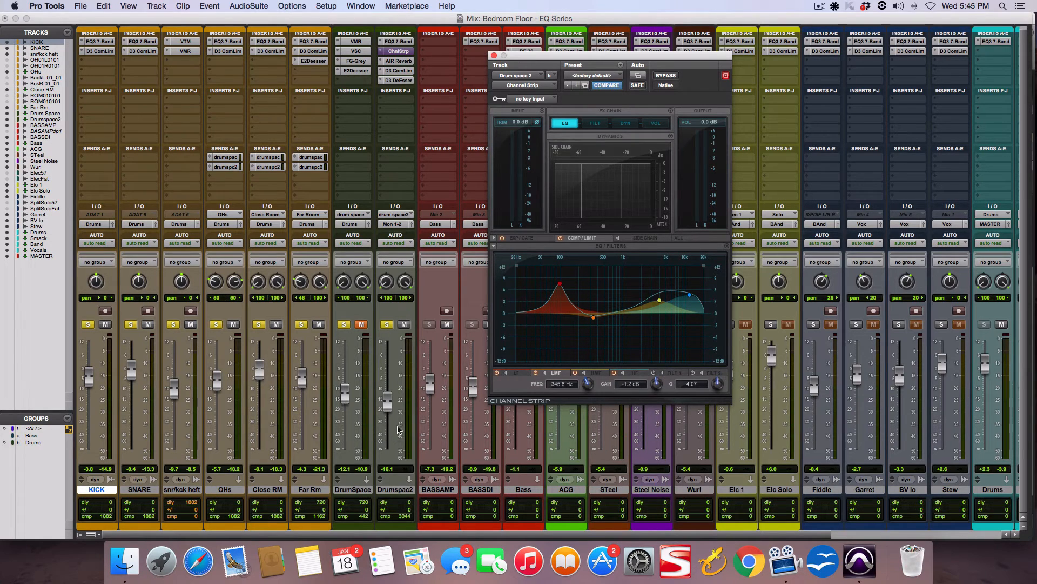
Examine the AIR Reverb, Compressor/Limiter and De-Esser settings on Drumspac2 one after another.
left_click(406, 62)
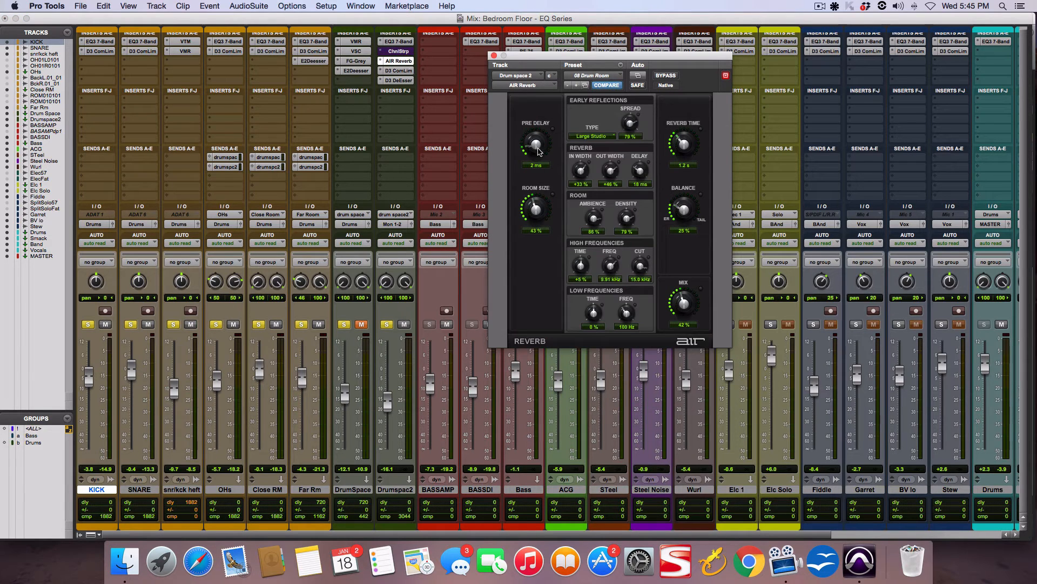
left_click(493, 55)
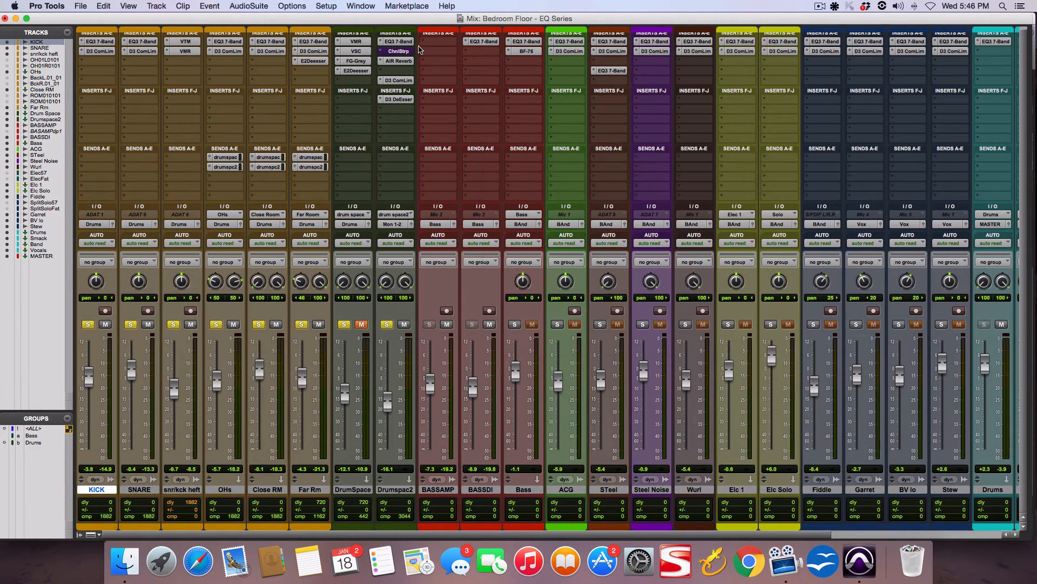
left_click(399, 81)
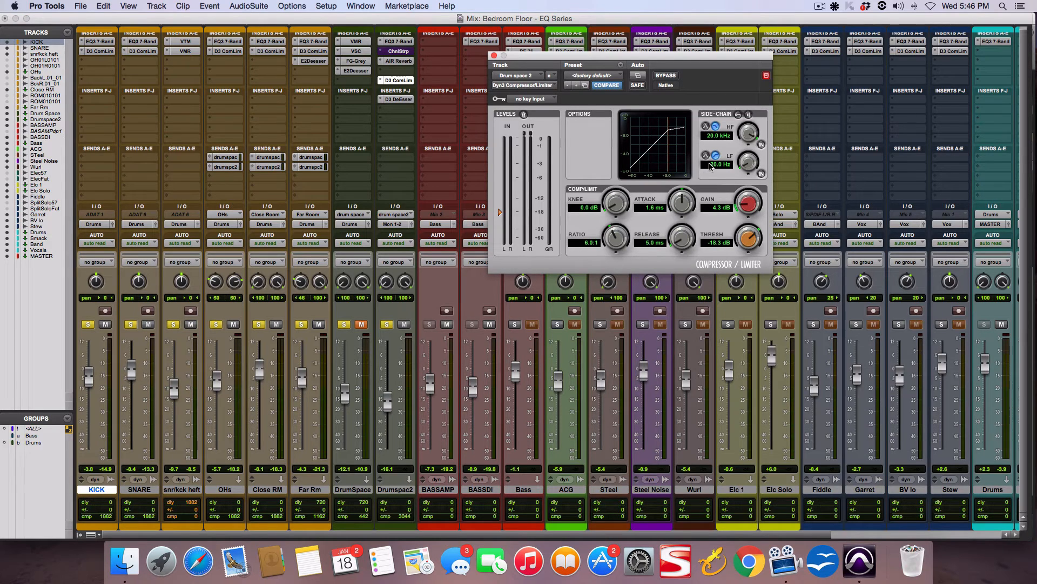
left_click(399, 100)
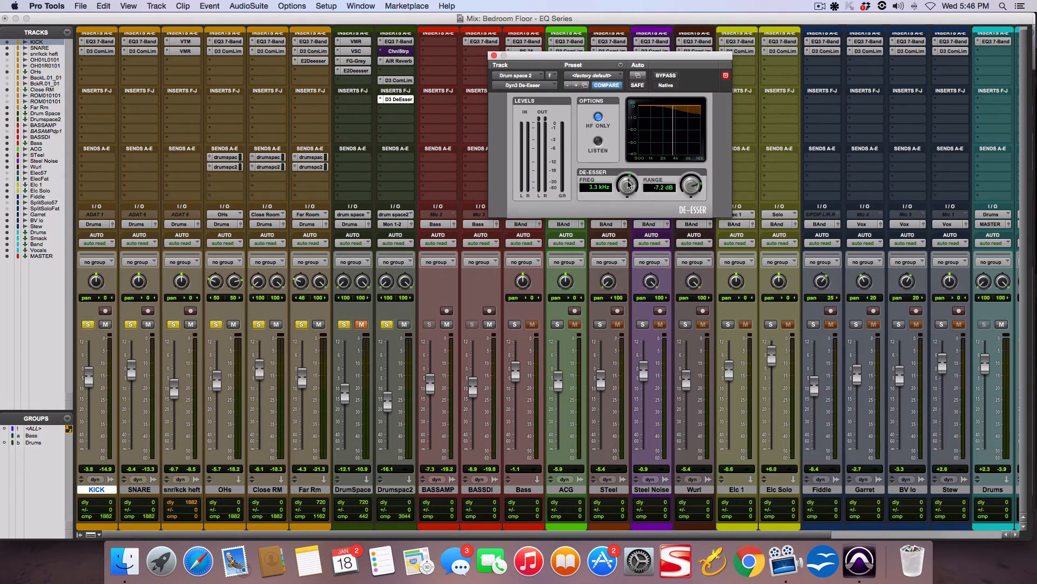
left_click(493, 55)
Step through the whole Drumspac2 insert chain from EQ3 7-Band to D3 DeEsser, leaving the De-Esser open.
left_click(402, 42)
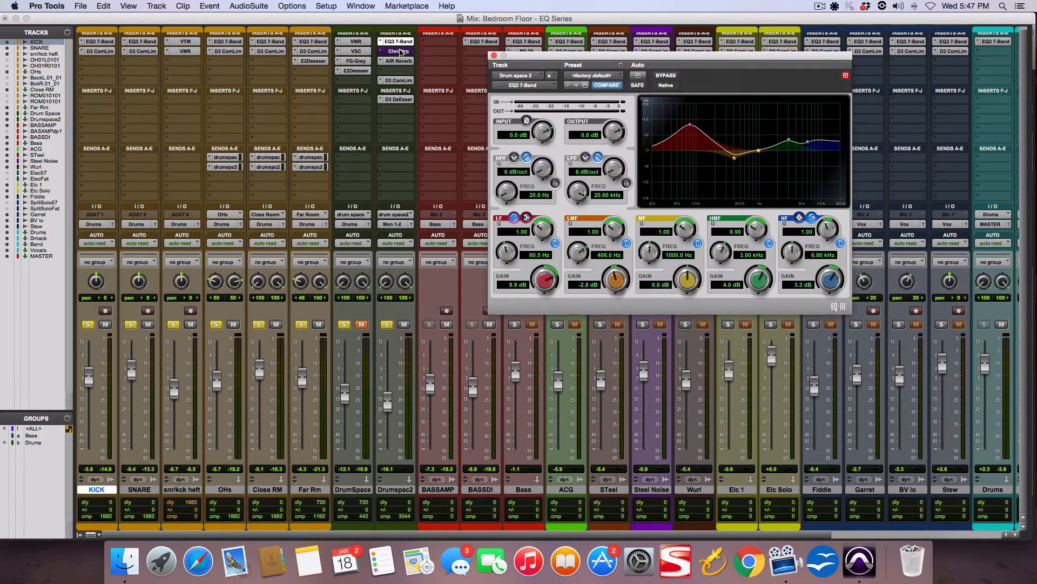
left_click(400, 52)
left_click(400, 61)
left_click(400, 80)
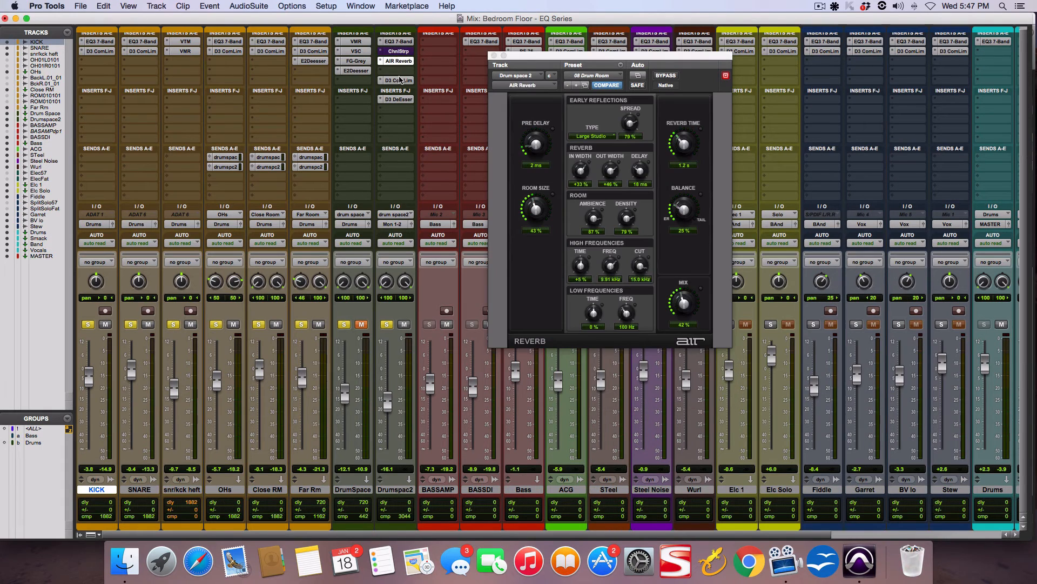
left_click(399, 99)
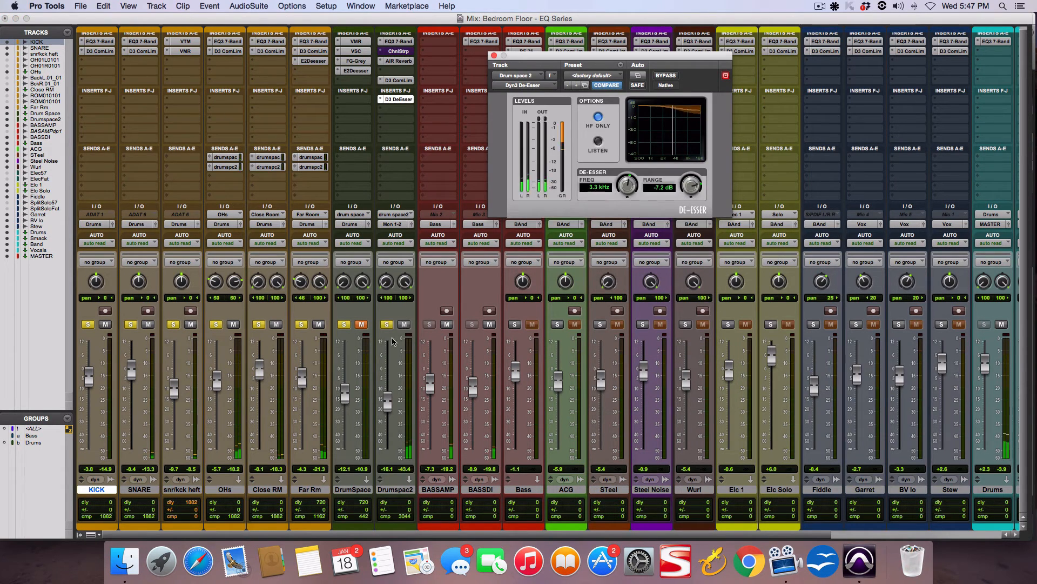
Mute the Far Rm, Close RM, OHs, snr/kck heft, SNARE and KICK tracks to hear Drumspac2 alone during playback.
left_click(319, 325)
left_click(276, 324)
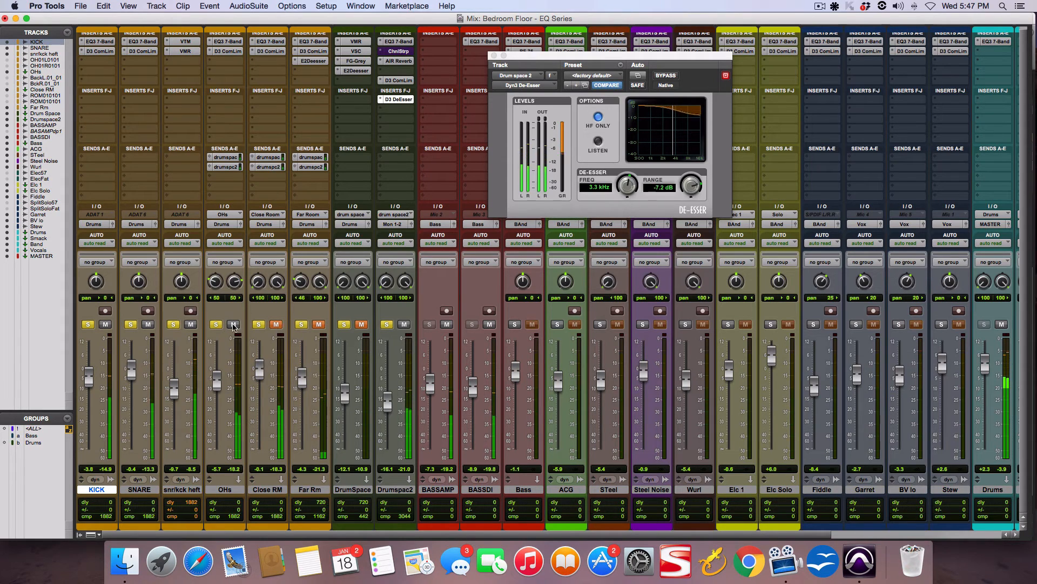
left_click(234, 324)
left_click(191, 324)
left_click(148, 324)
left_click(105, 324)
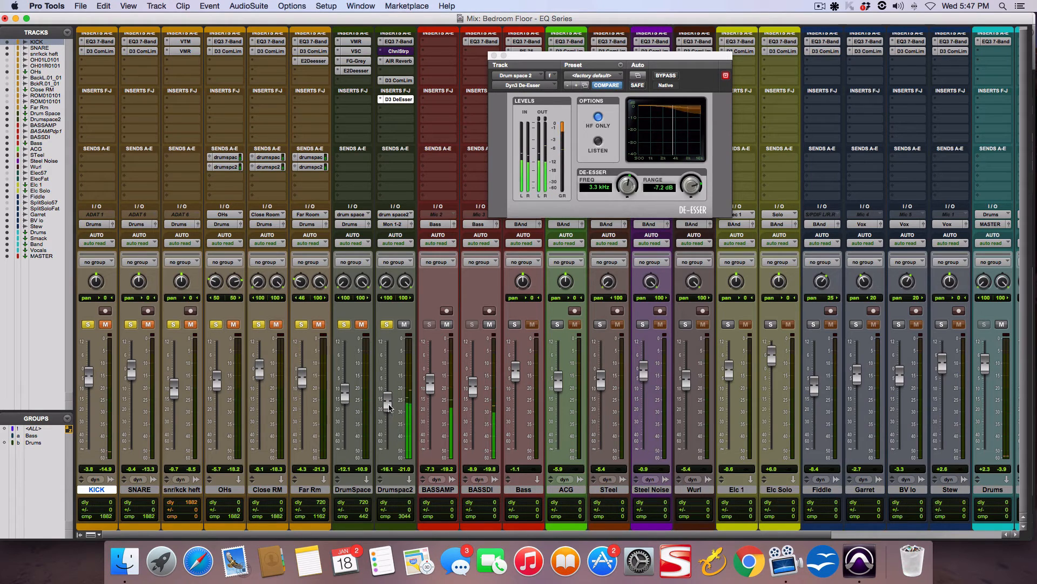
Raise the Drumspac2 fader to about -10.7 dB while switching between DrumSpace and Drumspac2 to compare them alone, ending on Drumspac2.
left_click_drag(390, 407, 390, 402)
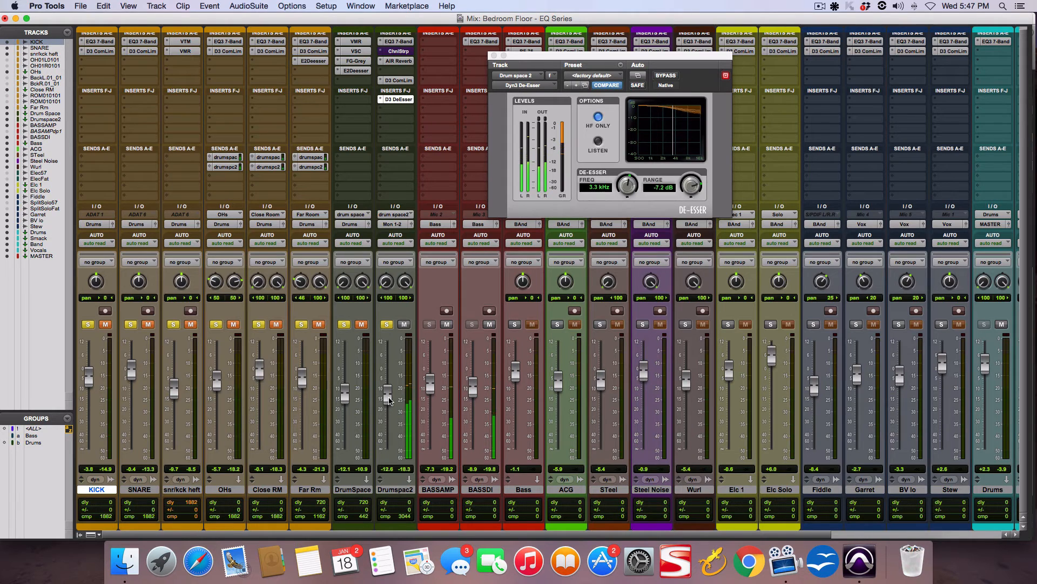
left_click(403, 324)
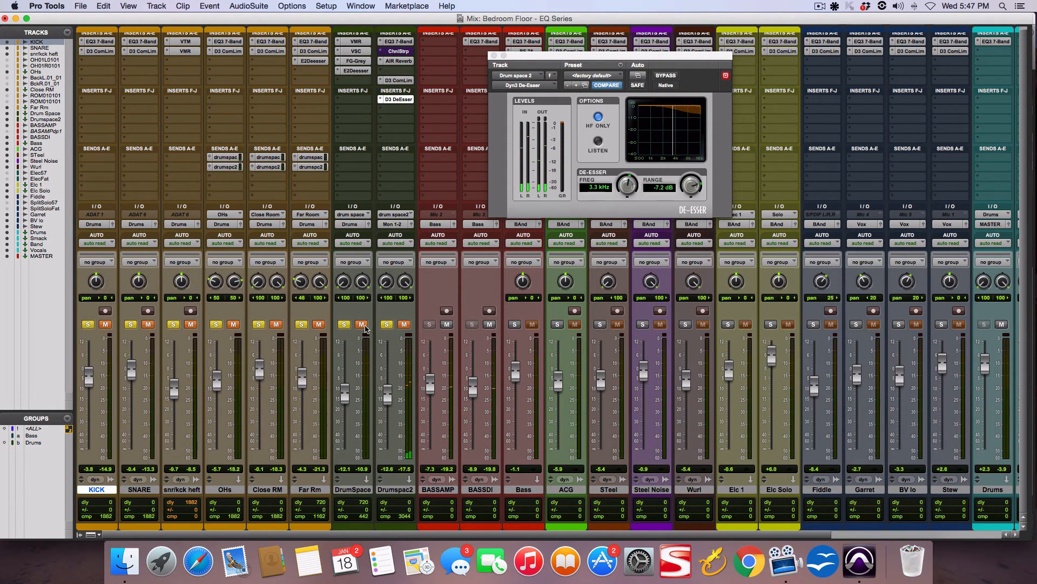
left_click(362, 324)
left_click_drag(388, 405, 388, 397)
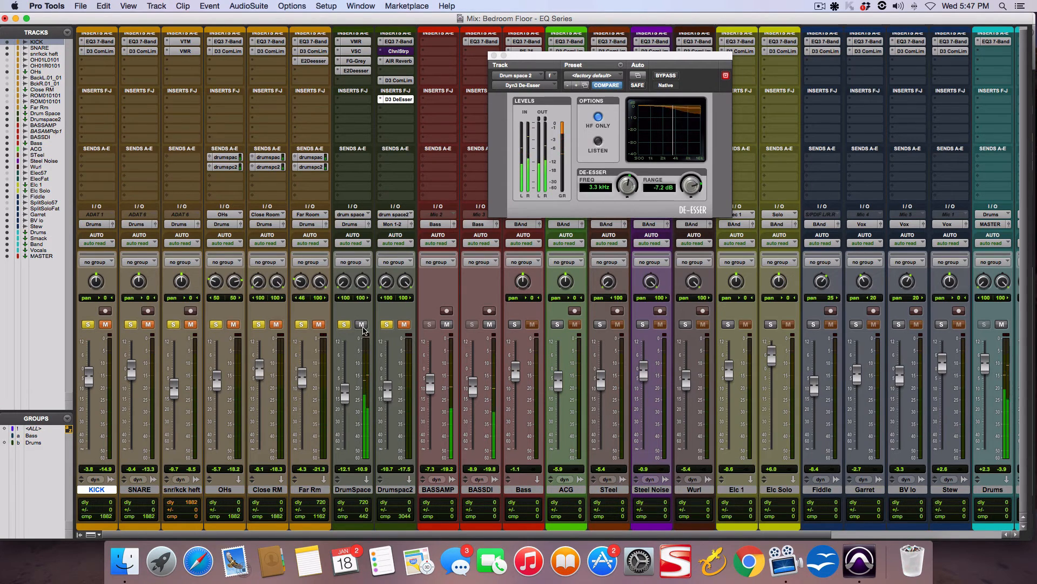
left_click(404, 324)
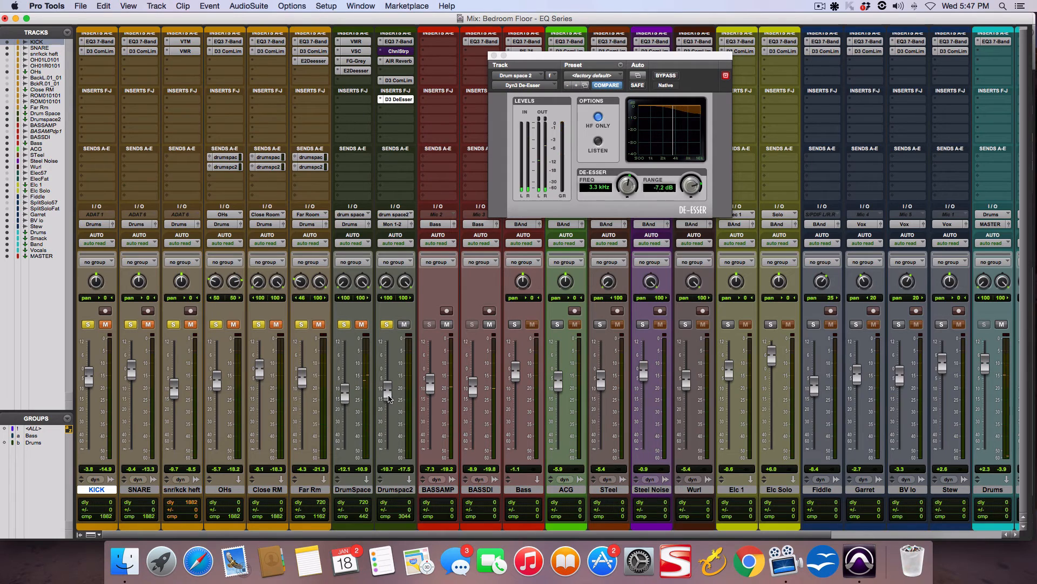
Bring the Drumspac2 fader to about -13.4 dB and unmute the six drum tracks from Far Rm through KICK.
left_click_drag(389, 397, 389, 395)
left_click_drag(390, 395, 389, 402)
left_click_drag(318, 324, 106, 324)
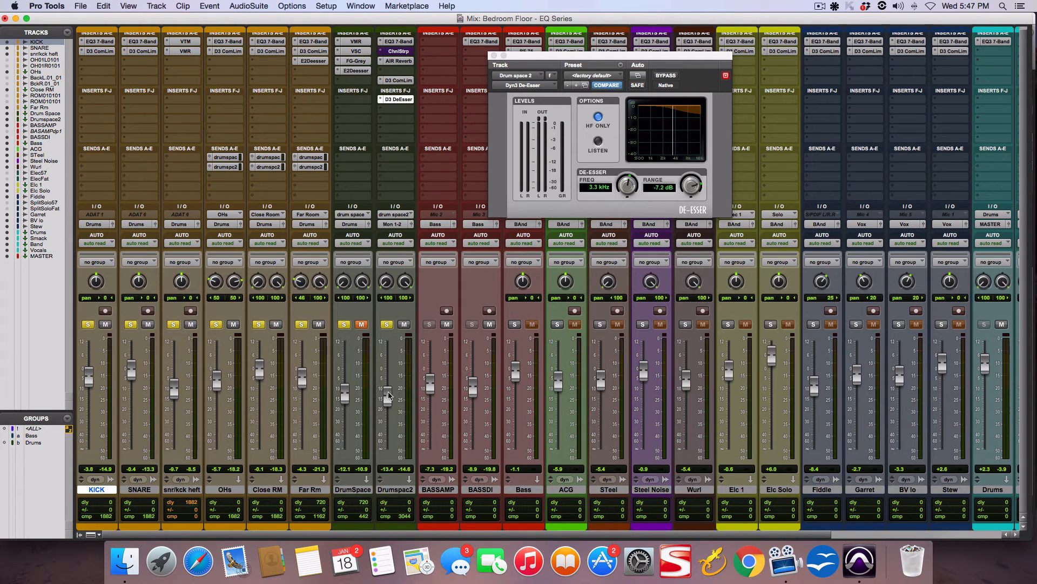
Play the drums, set the Drumspac2 fader to about -12.6 dB and compare the mix with Drumspac2 muted and unmuted.
key("space")
mouse_move(389, 394)
left_mouse_down()
mouse_move(392, 459)
mouse_move(391, 395)
left_mouse_up()
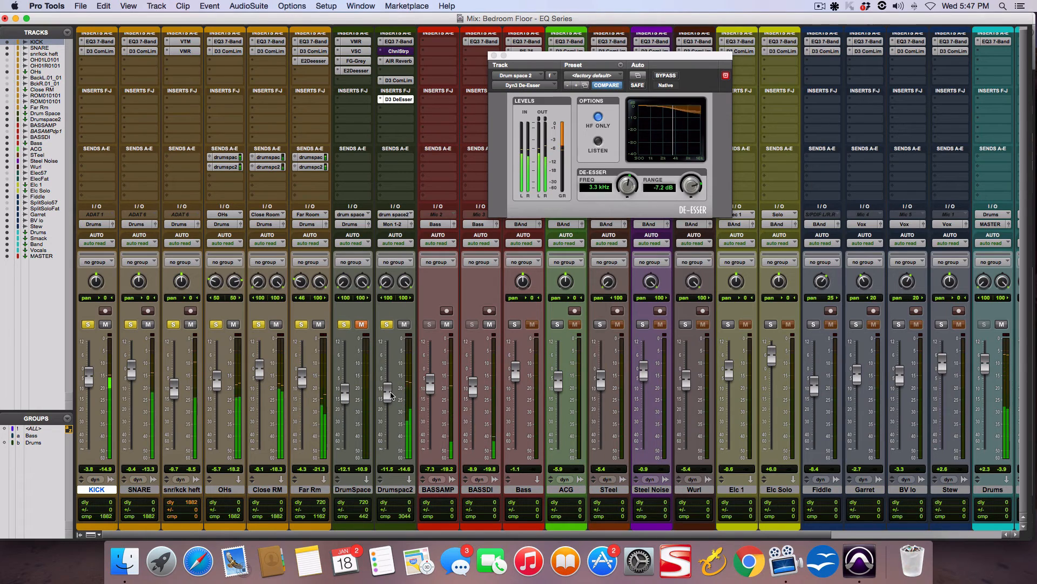
left_click_drag(391, 395, 392, 400)
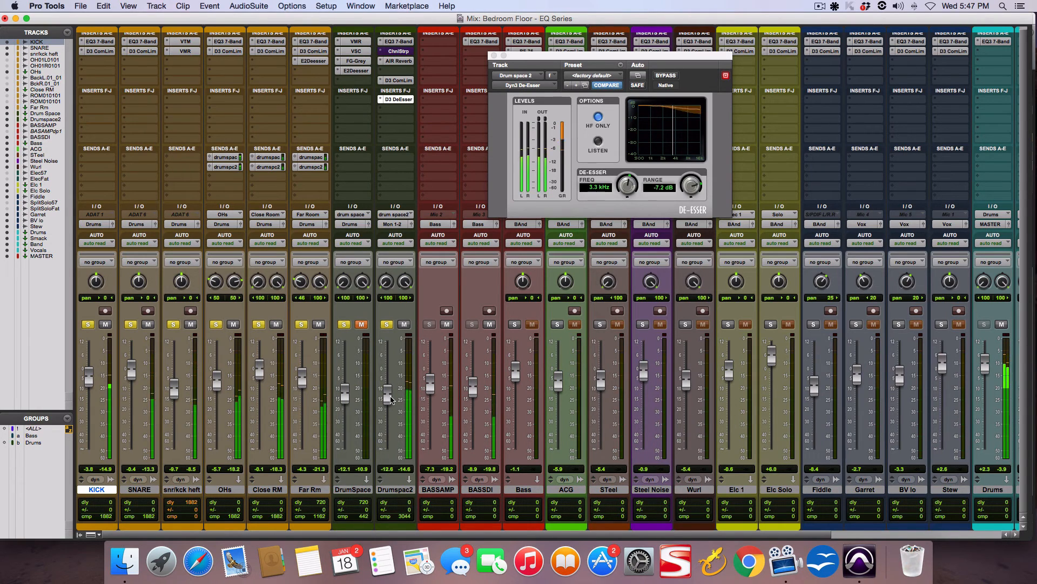
left_click(403, 324)
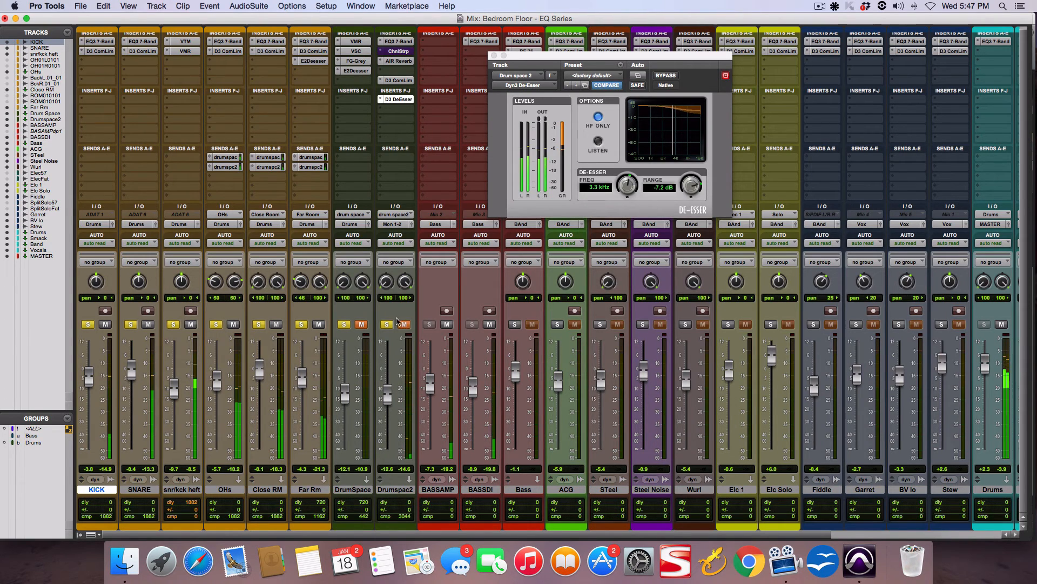
left_click(405, 325)
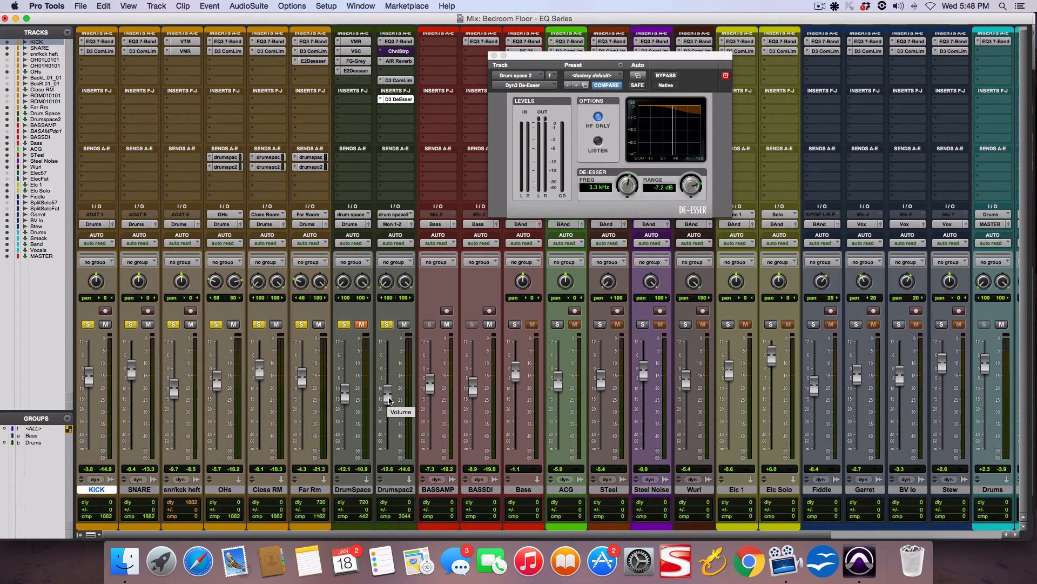
Set Drumspac2 to about -11.8 dB, then mute it in favour of DrumSpace and set the DrumSpace fader to about -12.6 dB.
left_click_drag(388, 398, 389, 405)
left_click_drag(388, 406, 388, 401)
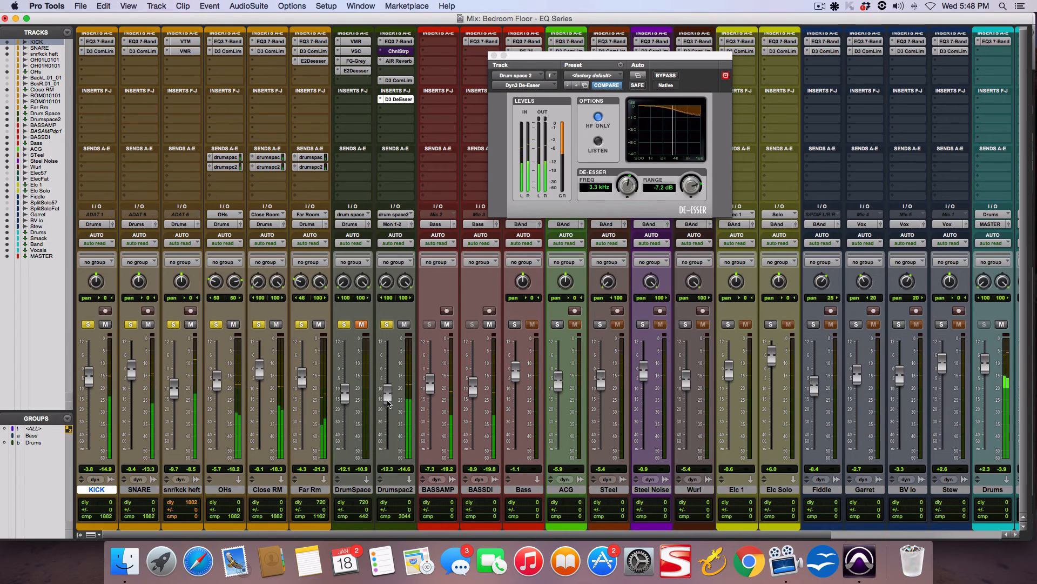
left_click(405, 324)
left_click(362, 324)
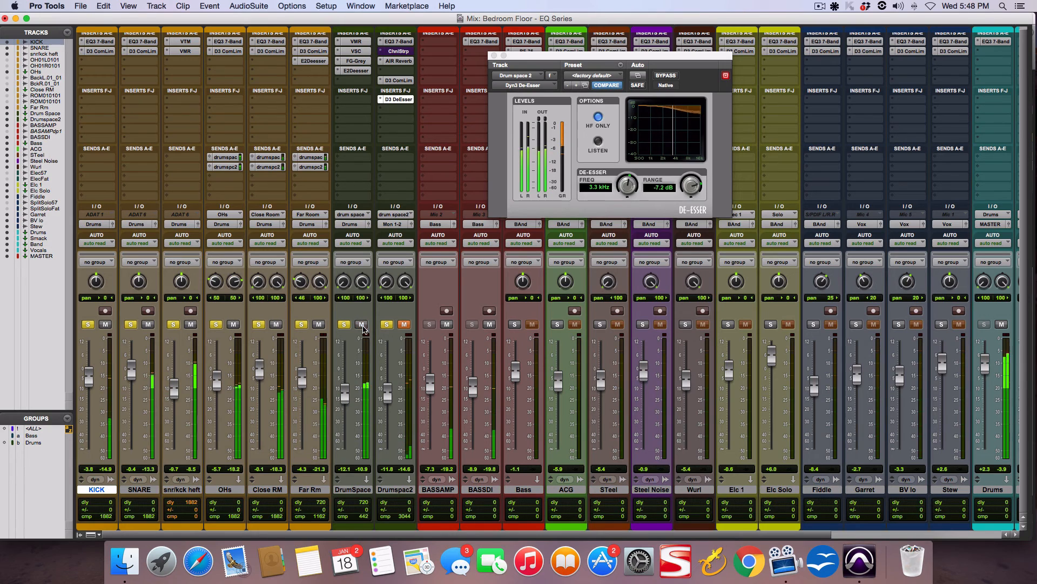
left_click_drag(346, 399, 346, 400)
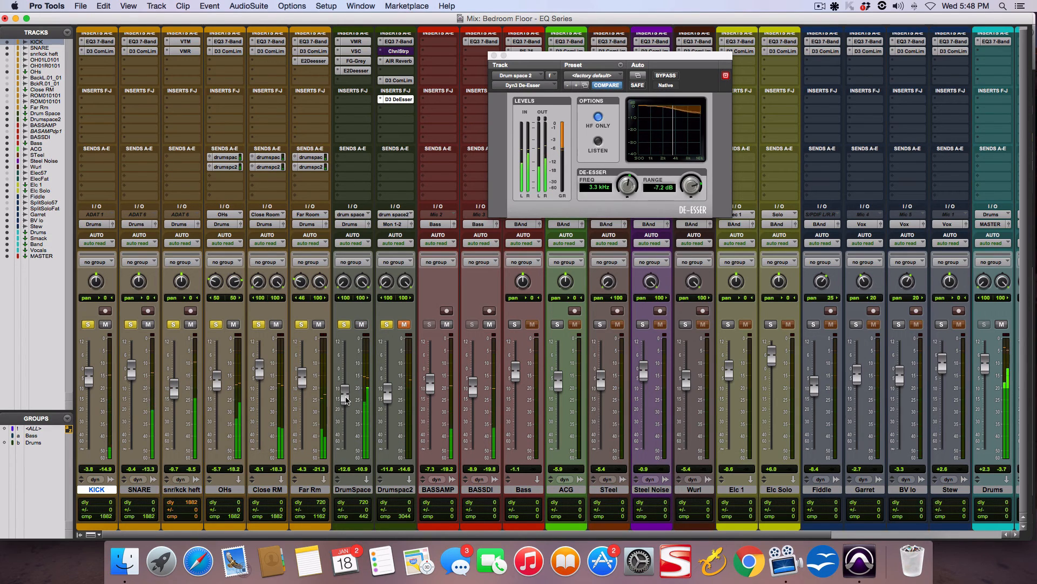
Switch from DrumSpace back to Drumspac2 in the drum mix and raise the Drumspac2 fader to about -6.1 dB.
left_click(361, 324)
left_click(404, 324)
left_click_drag(389, 402, 391, 389)
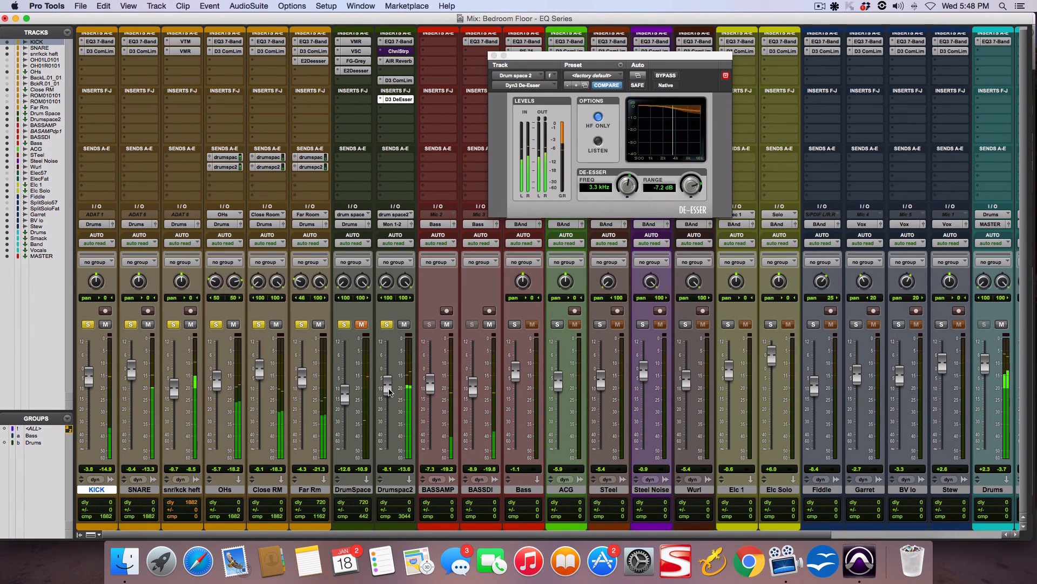
Open the AIR Reverb on Drumspac2, move its window lower to review the settings, and close it.
left_click(398, 60)
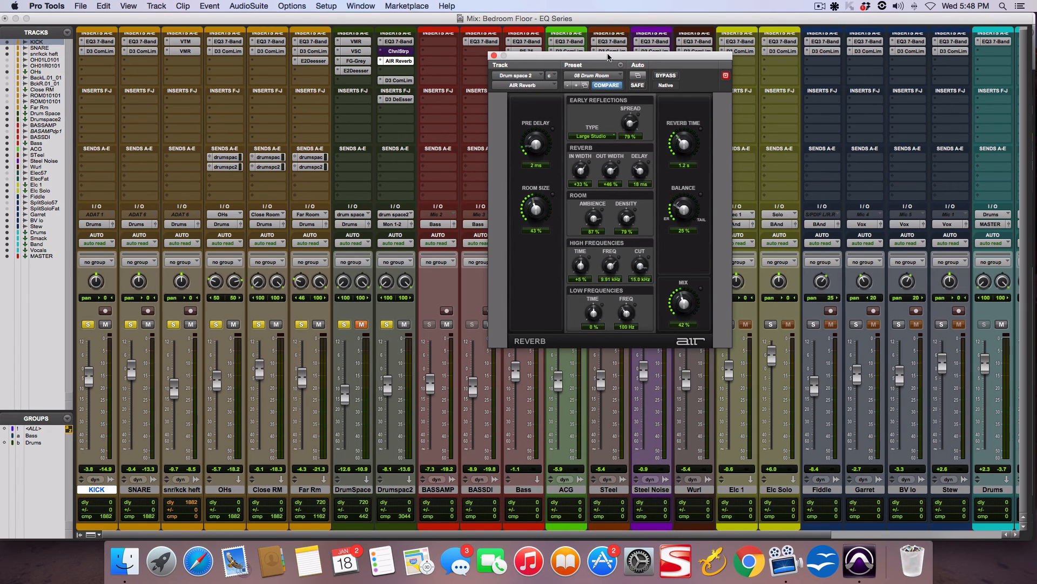
left_click_drag(608, 56, 609, 75)
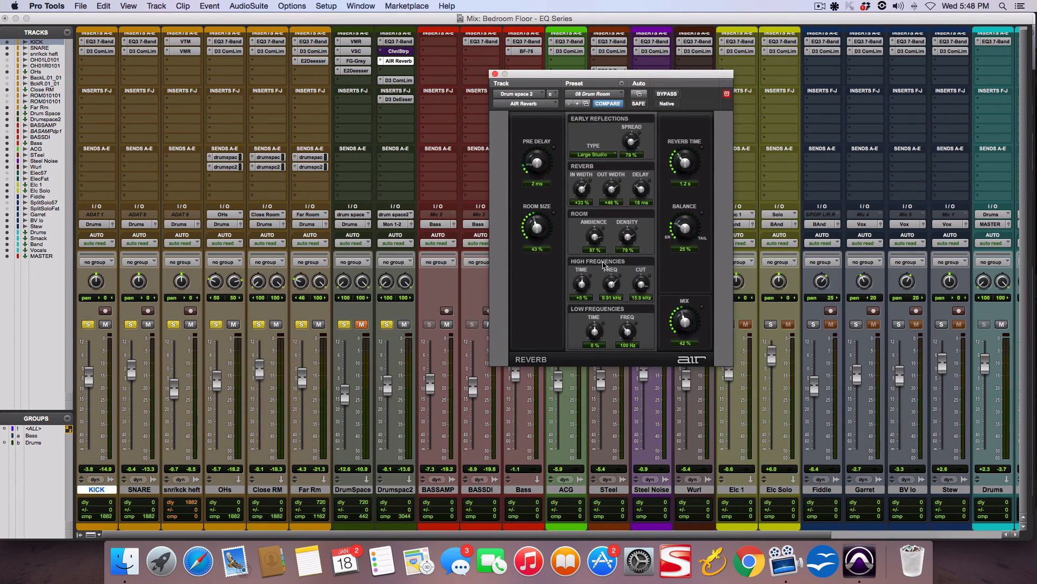
left_click(495, 74)
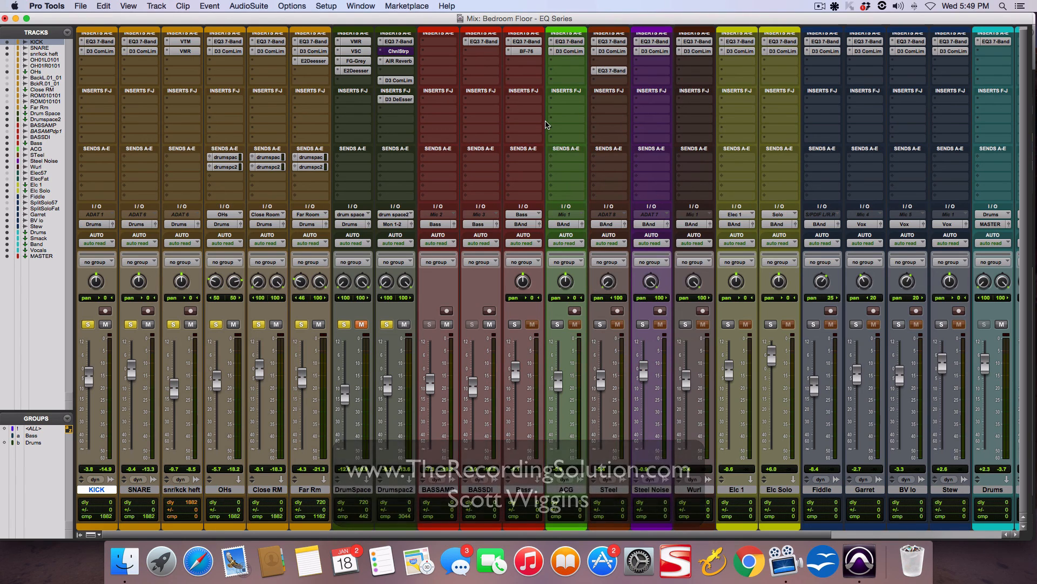
left_click(819, 6)
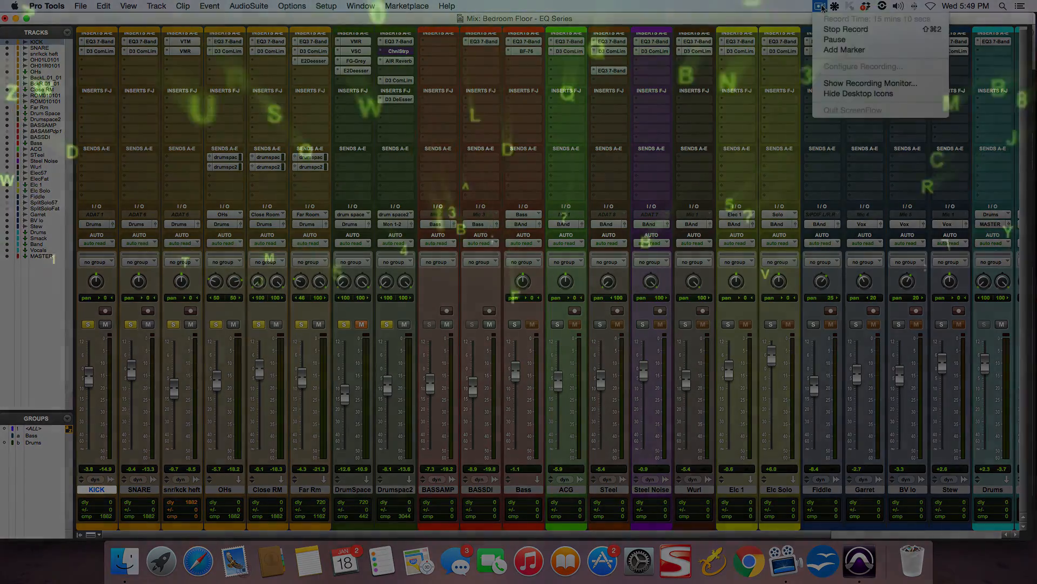